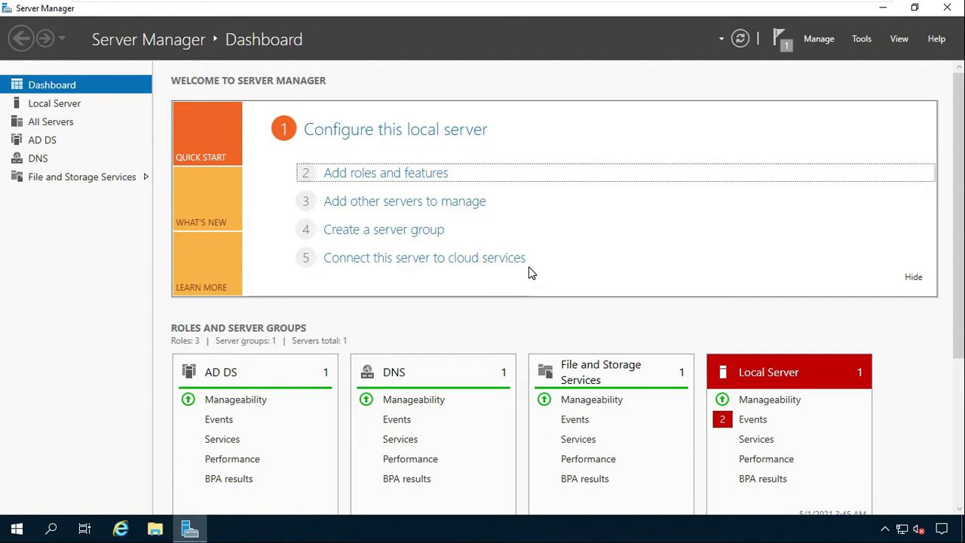
# Run ipconfig in a Command Prompt on the server to check its network adapters' IP settings, and close the prompt
pyautogui.click(452, 291)
pyautogui.rightClick(13, 532)
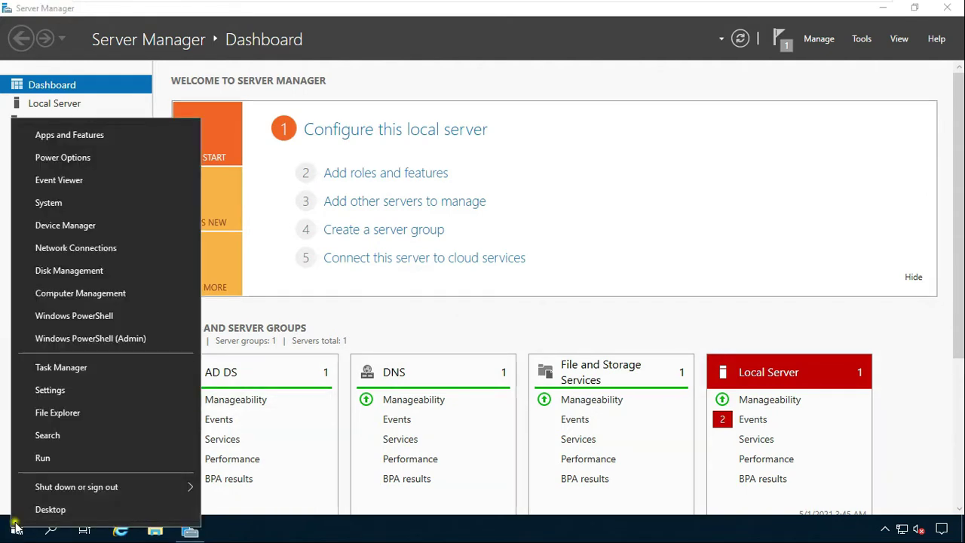
pyautogui.click(43, 457)
pyautogui.write('cmd')
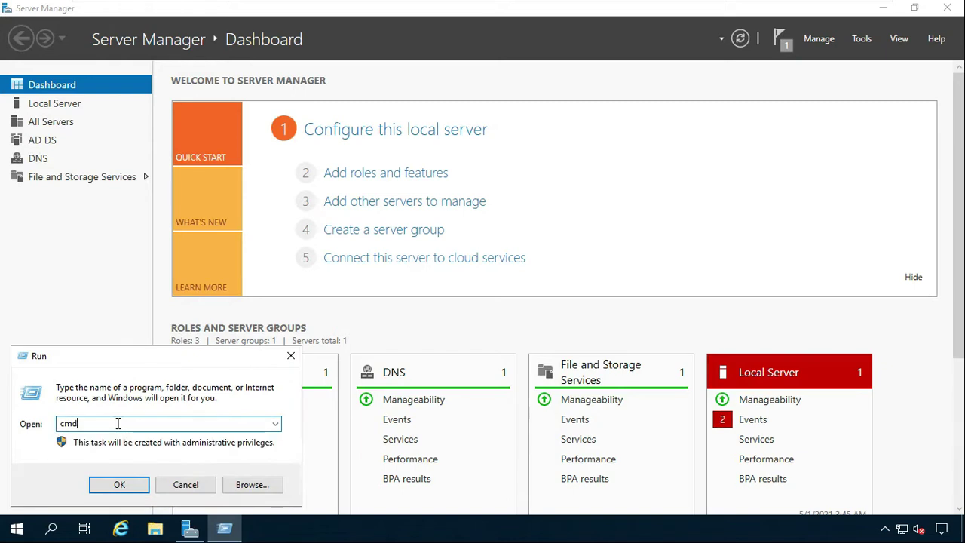
pyautogui.press('Return')
pyautogui.write('ipconfig')
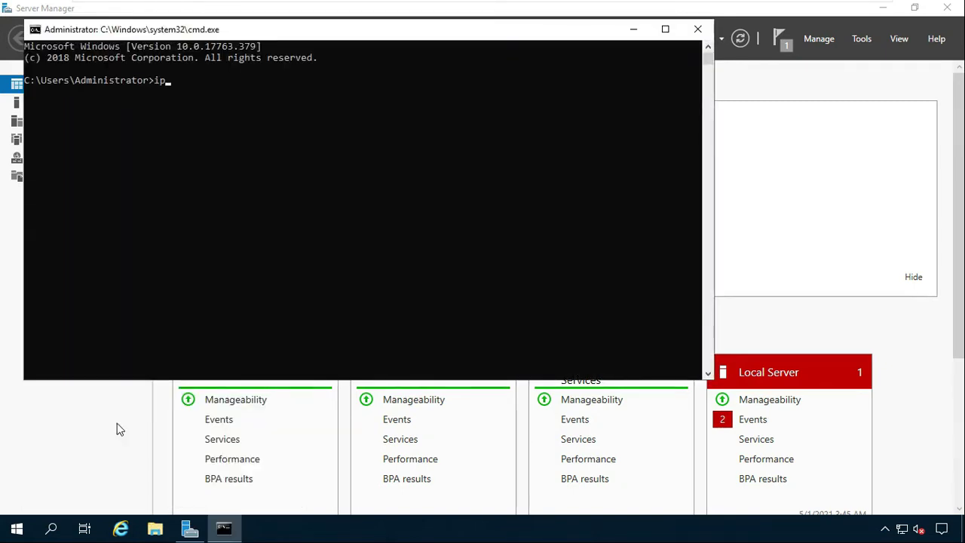
pyautogui.press('Return')
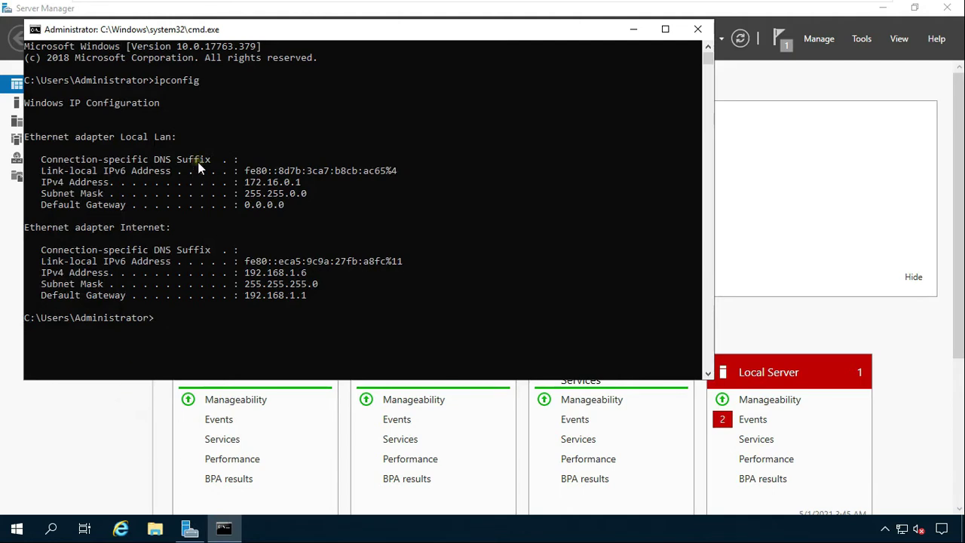
pyautogui.click(228, 172)
pyautogui.click(705, 31)
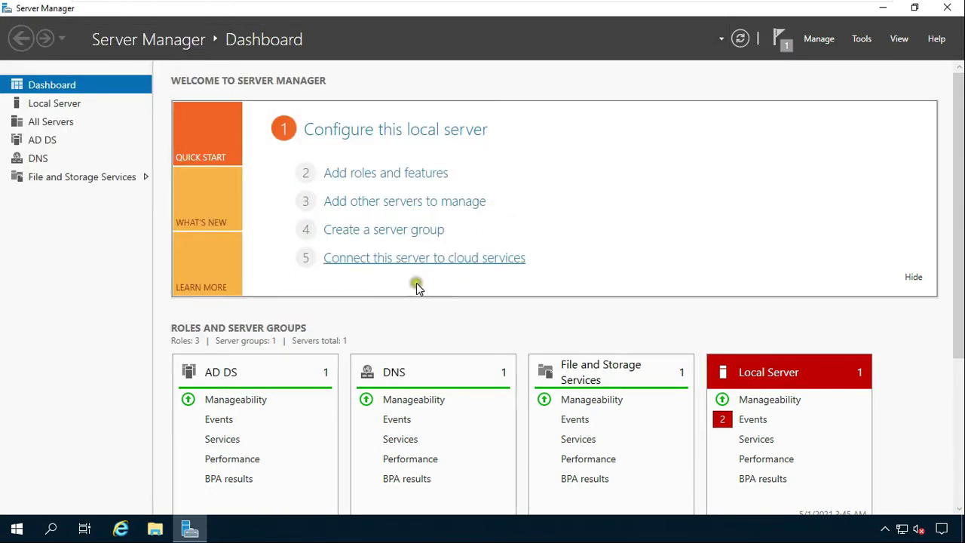
# Test the server's internet access by loading google.com in Internet Explorer, and close the browser
pyautogui.click(121, 527)
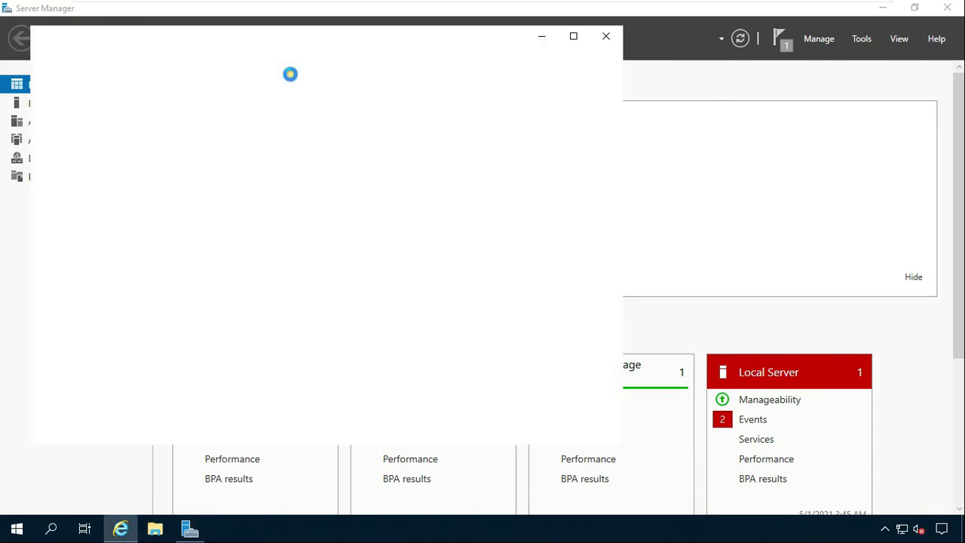
pyautogui.click(573, 36)
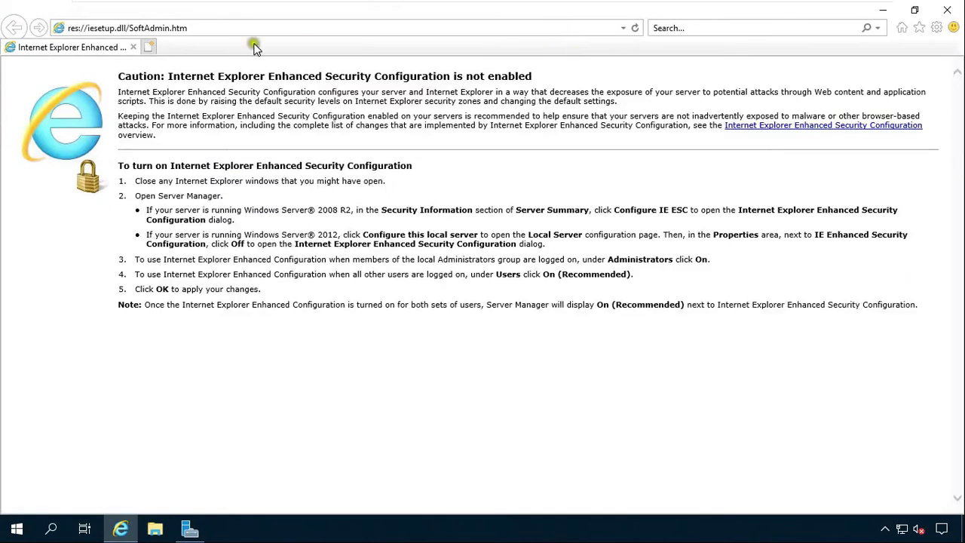
pyautogui.click(168, 31)
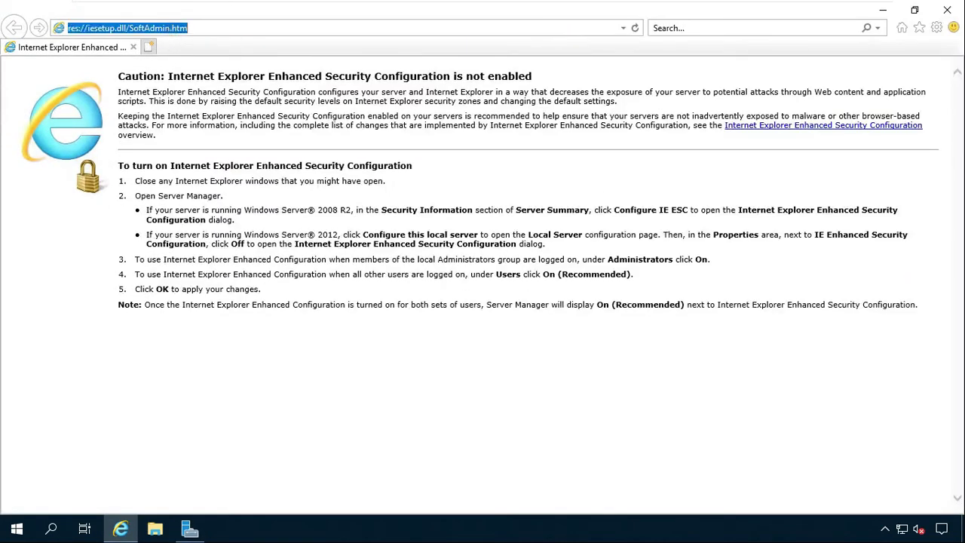
pyautogui.write('google.com')
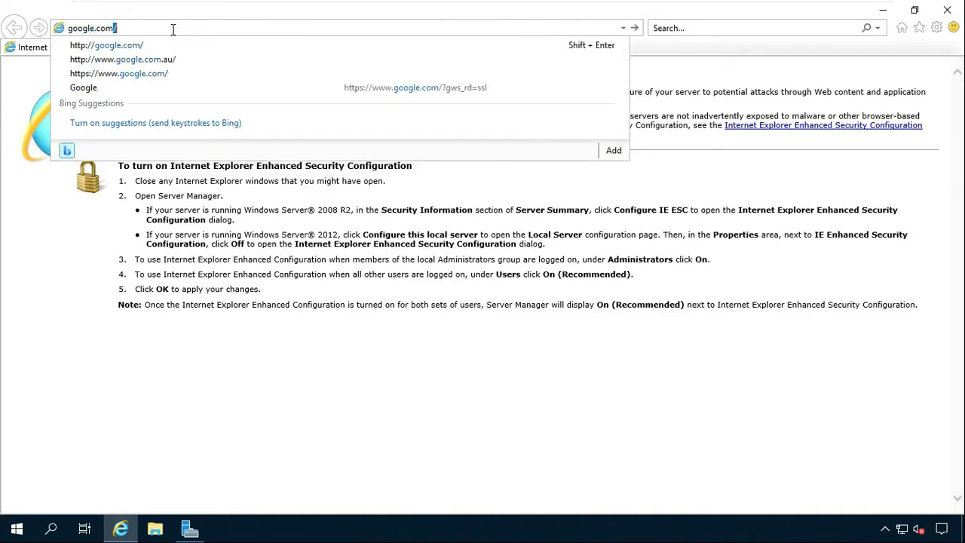
pyautogui.press('Return')
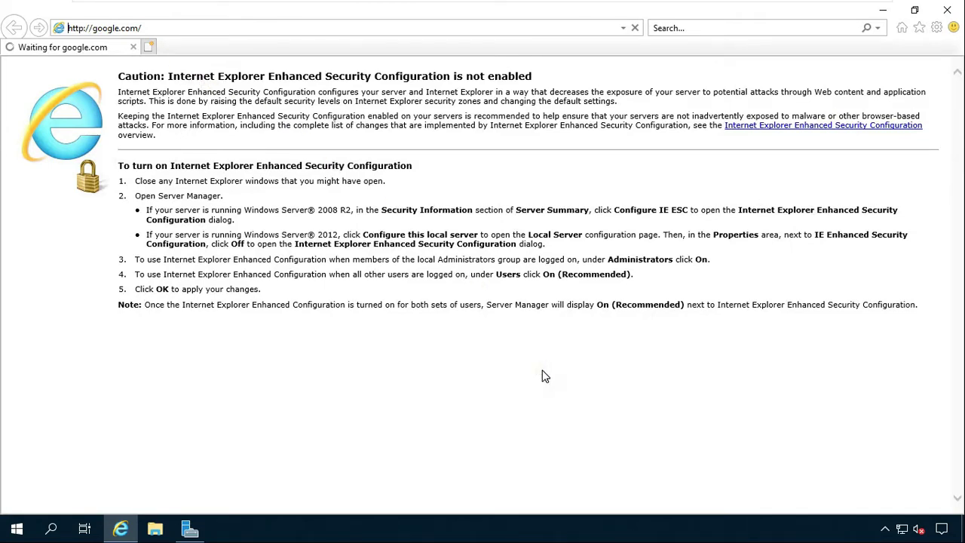
pyautogui.click(442, 248)
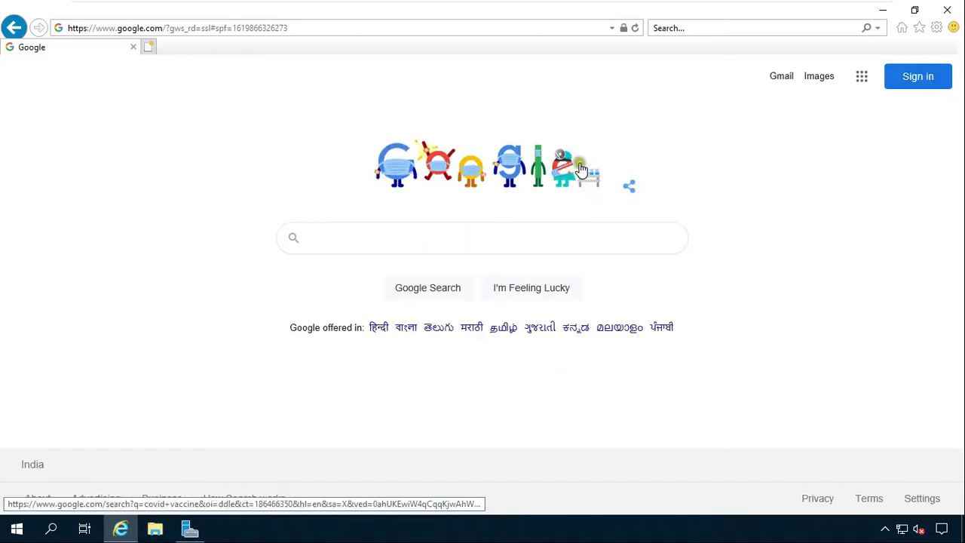
pyautogui.click(948, 9)
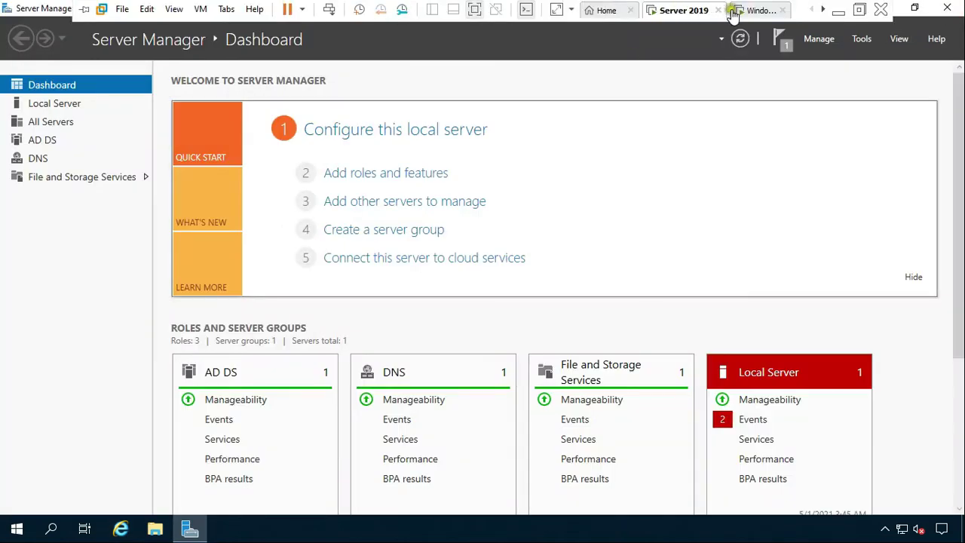
# Switch to the Windows 10 client virtual machine and run ipconfig in a Command Prompt to check its IP settings
pyautogui.click(754, 10)
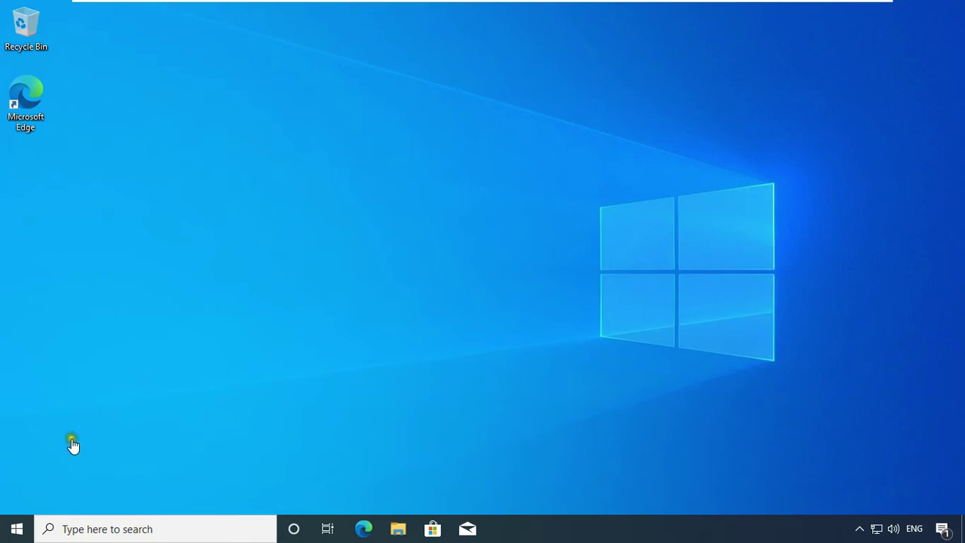
pyautogui.rightClick(17, 526)
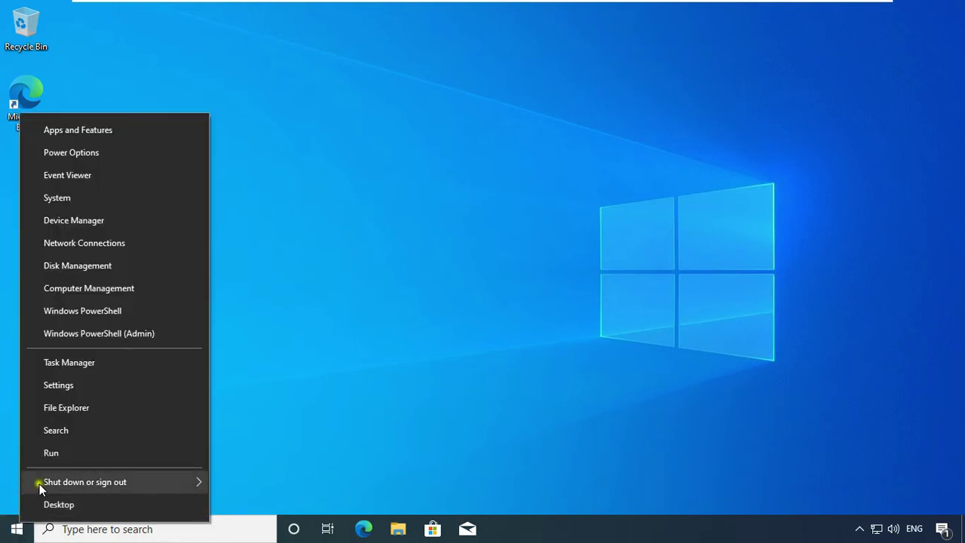
pyautogui.click(55, 454)
pyautogui.write('c')
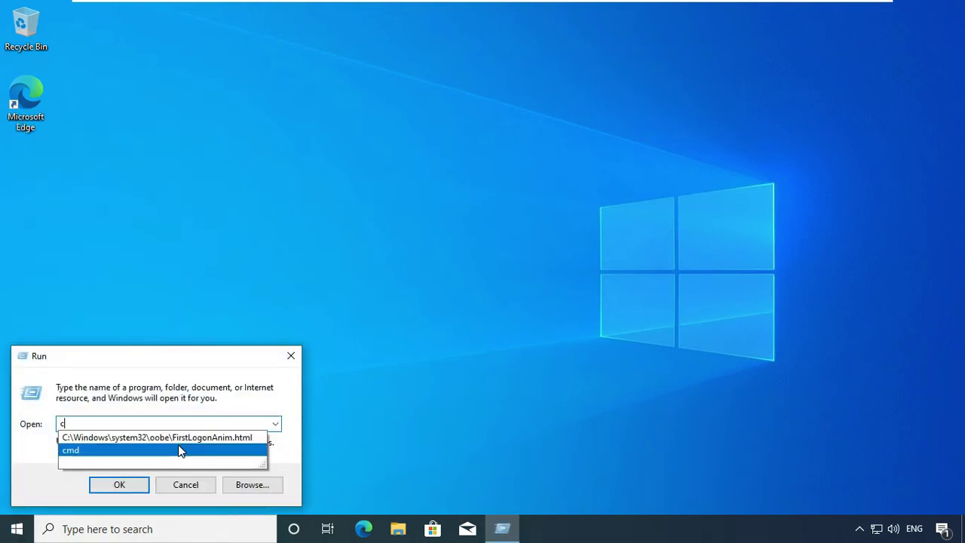
pyautogui.click(179, 449)
pyautogui.press('Return')
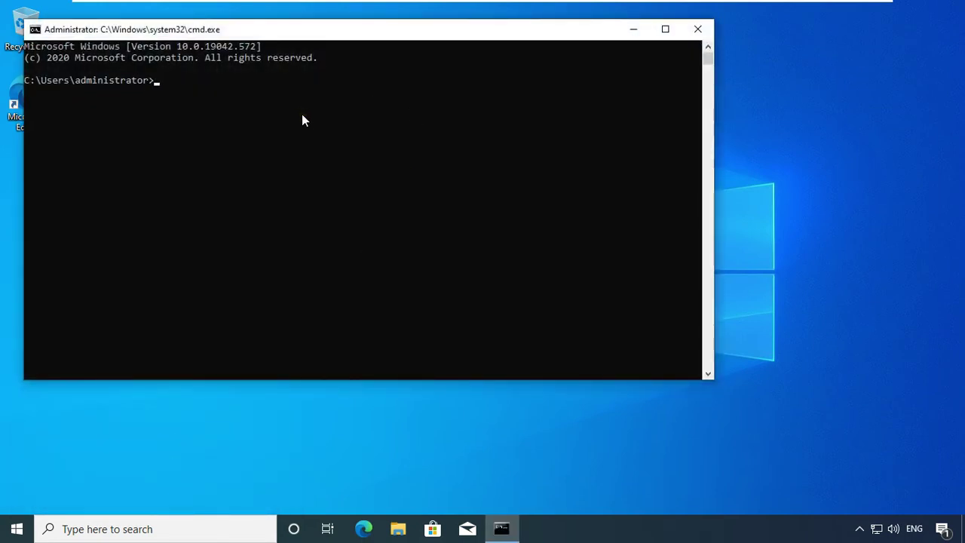
pyautogui.write('ipconfig')
pyautogui.press('Return')
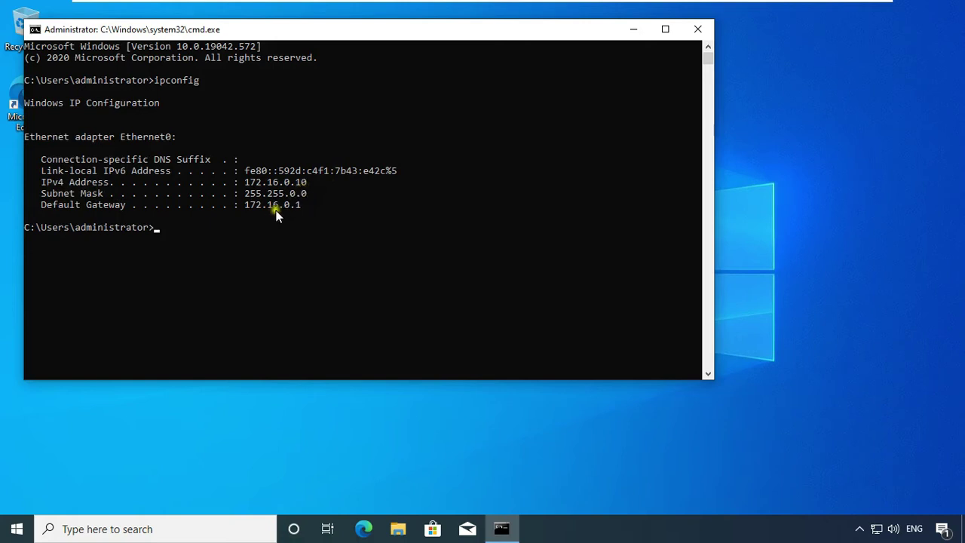
pyautogui.moveTo(445, 36); pyautogui.dragTo(580, 32)
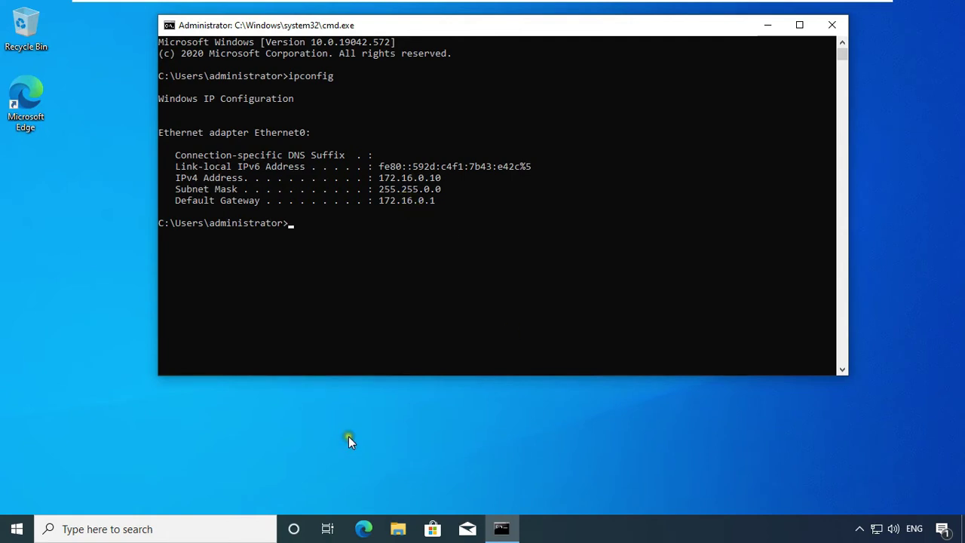
# Test the client's internet access by loading google.com in Microsoft Edge
pyautogui.click(364, 526)
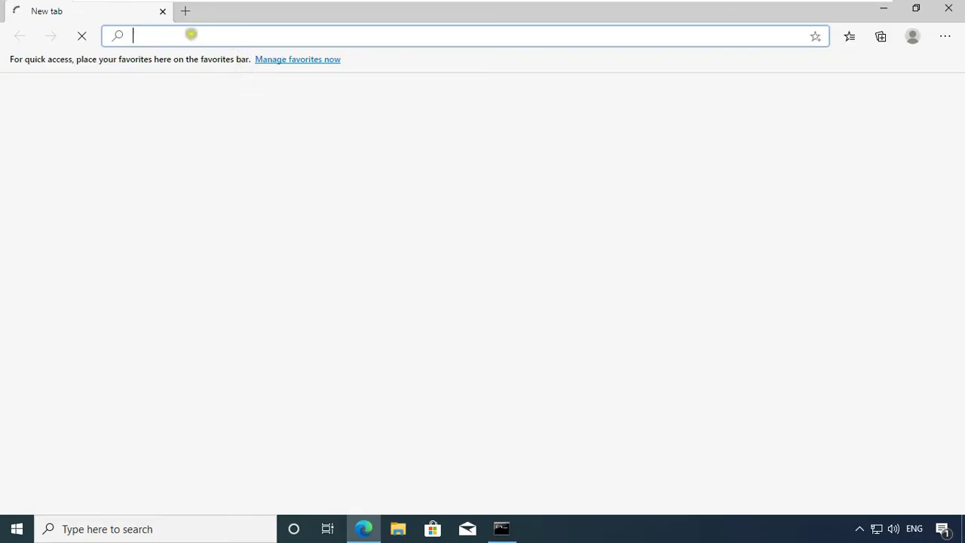
pyautogui.write('oo')
pyautogui.press('BackSpace')
pyautogui.press('BackSpace')
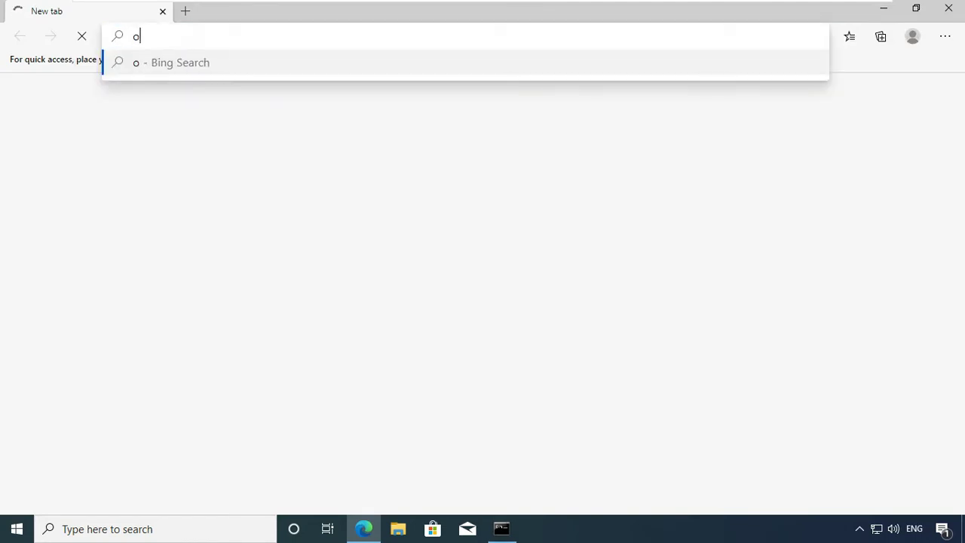
pyautogui.write('google.com')
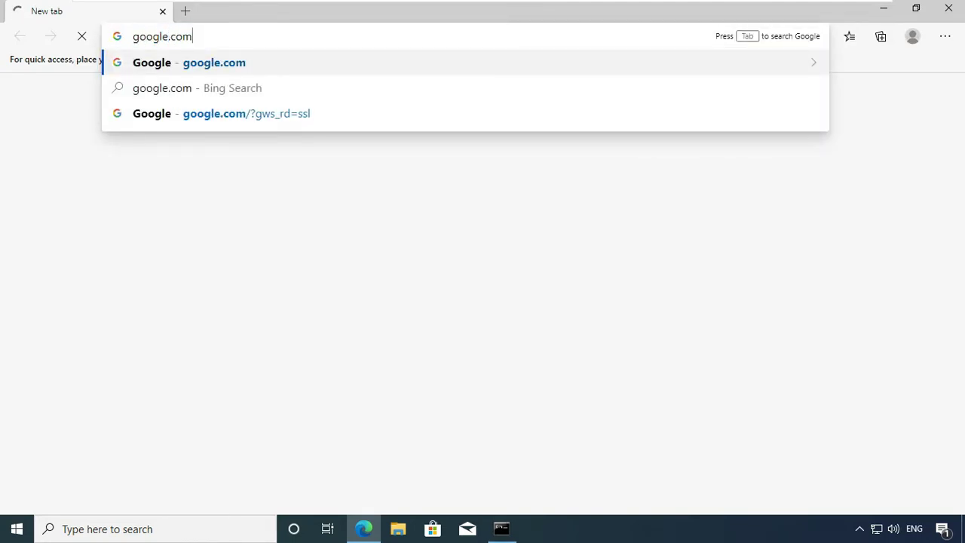
pyautogui.press('Return')
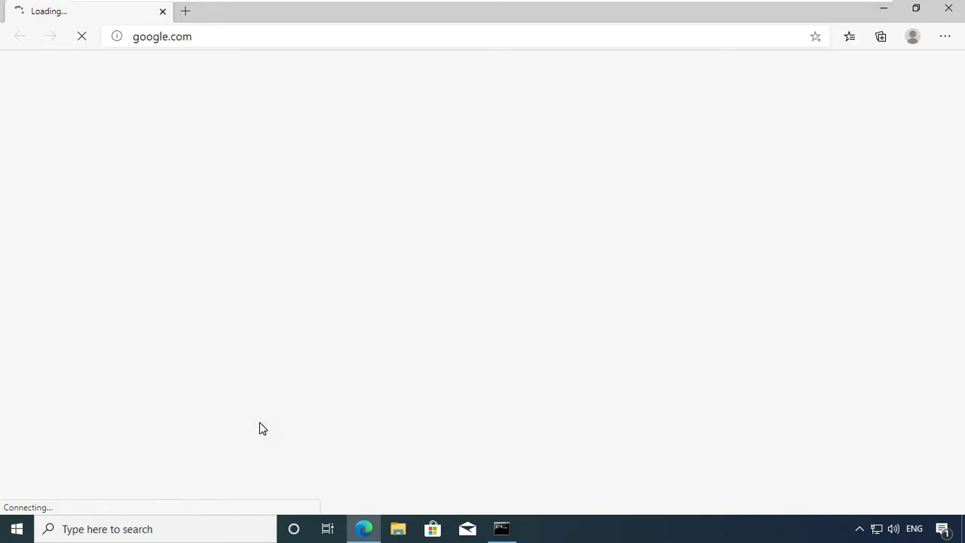
# Ping the server's local LAN address 172.16.0.1 from the client's Command Prompt
pyautogui.click(501, 530)
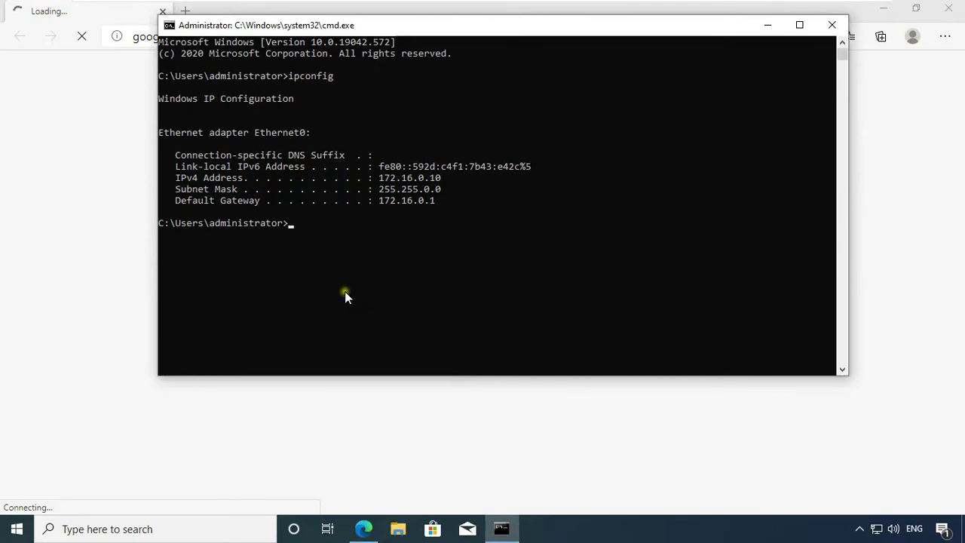
pyautogui.write('ping 17')
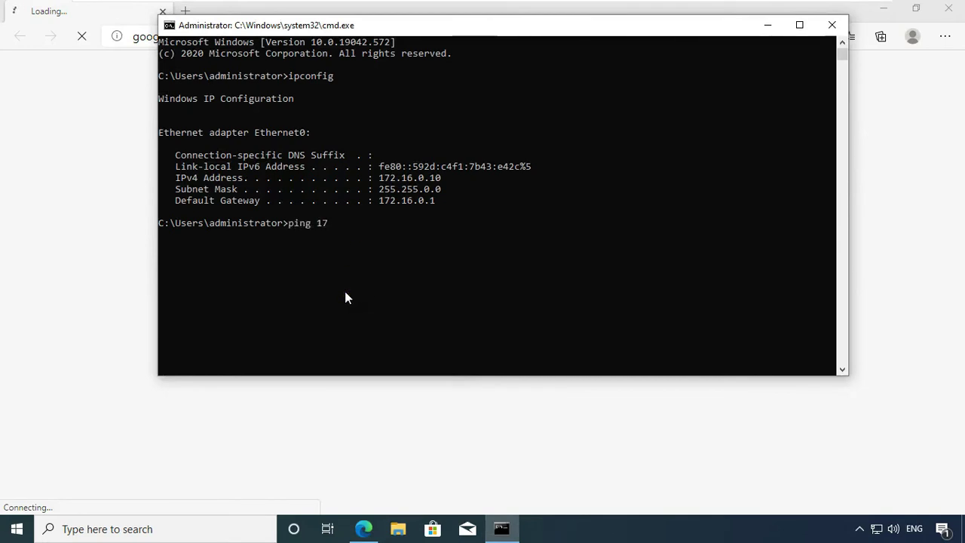
pyautogui.write('2.1')
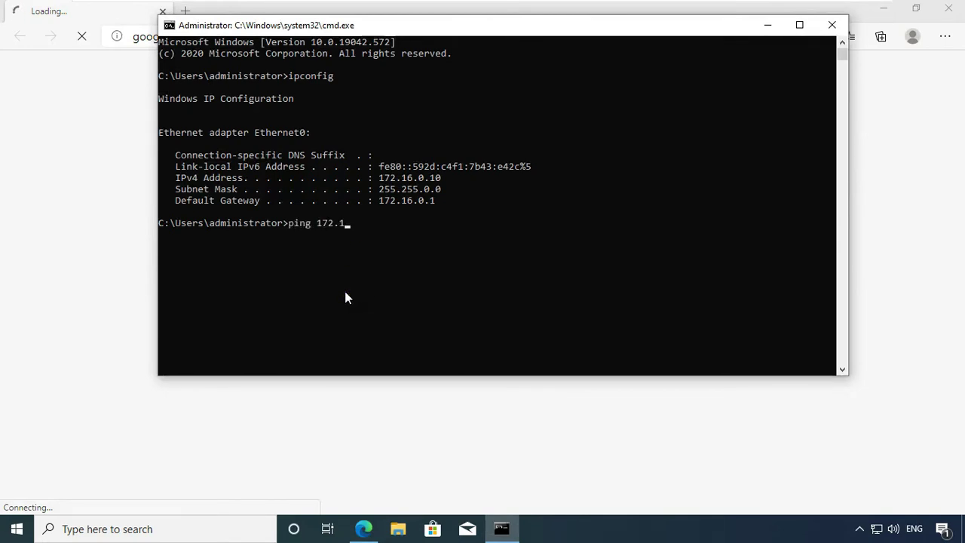
pyautogui.write('6.0.1')
pyautogui.press('Return')
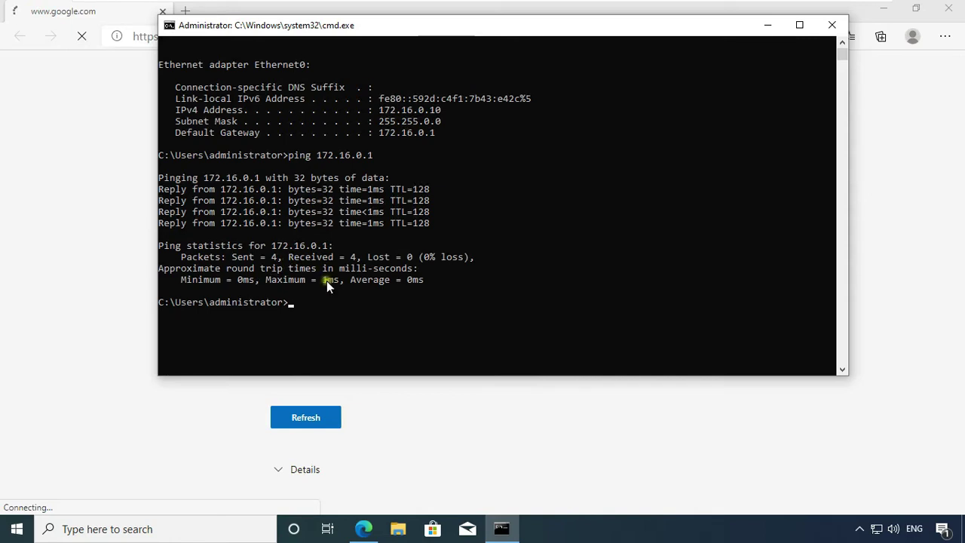
# Ping the server's internet adapter address 192.168.1.6 from the client, and close the Command Prompt
pyautogui.write('ping 192.168.1.6')
pyautogui.press('Return')
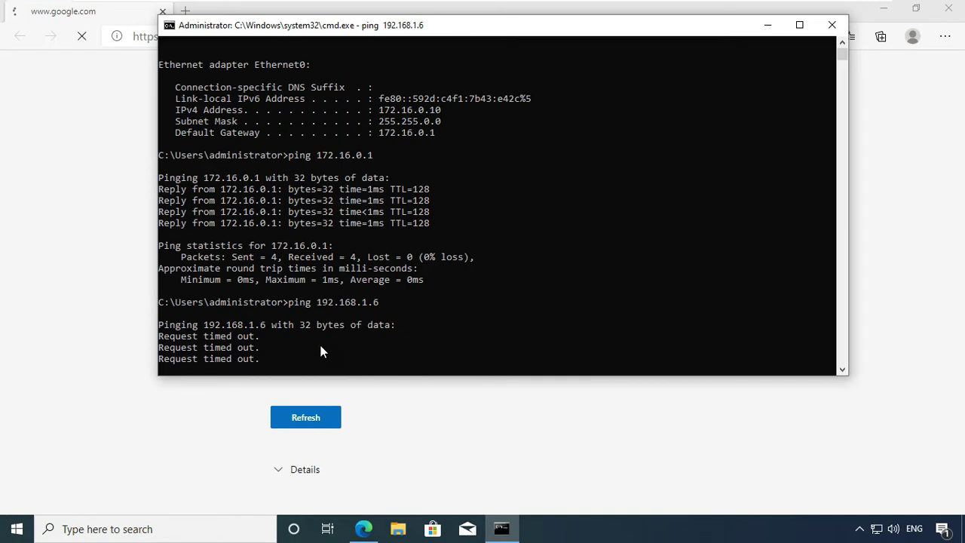
pyautogui.click(834, 27)
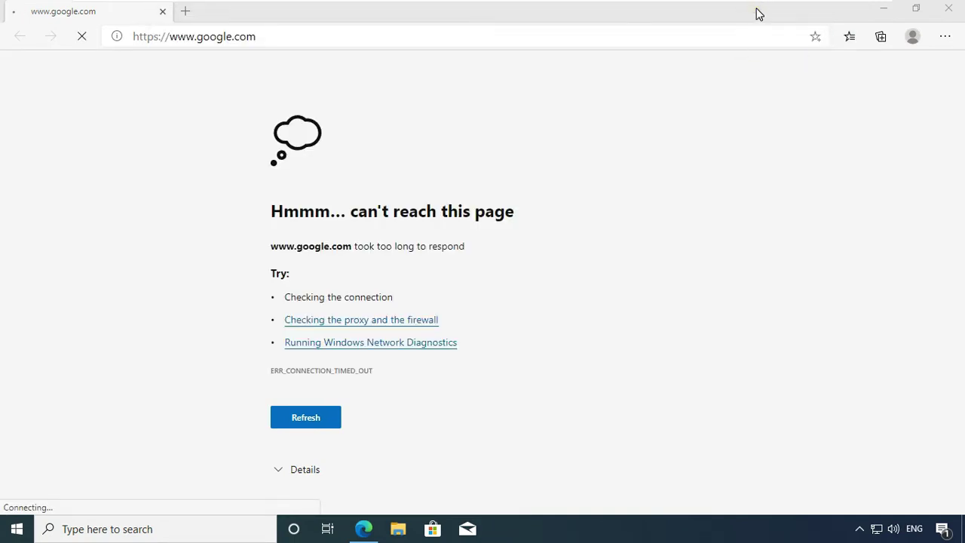
# Switch to the Server 2019 virtual machine, start a role-based installation on server WIN-1, and select the Remote Access role
pyautogui.click(694, 10)
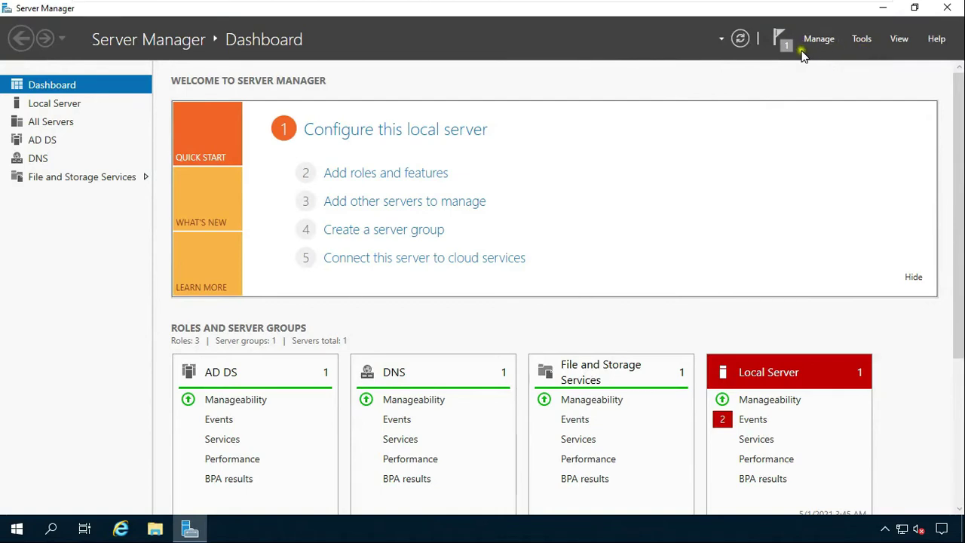
pyautogui.click(398, 176)
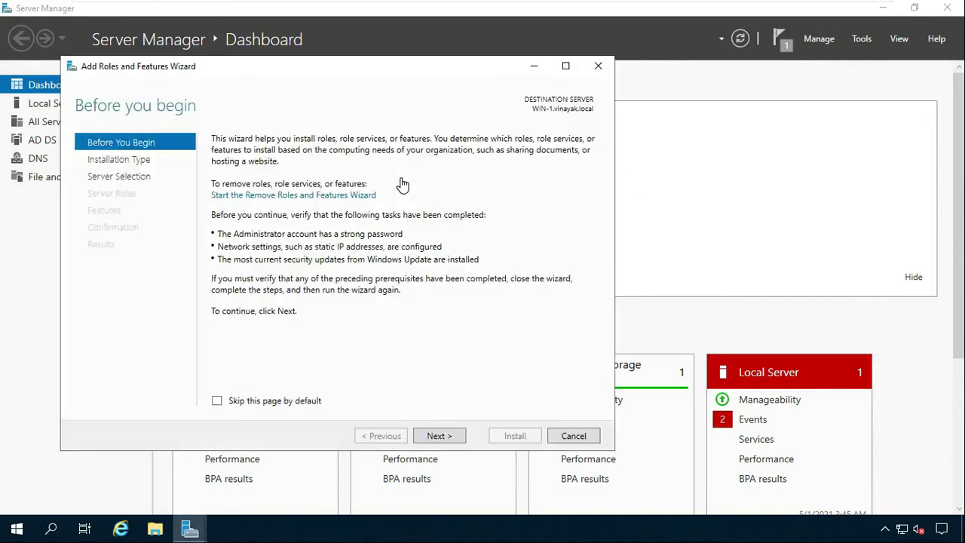
pyautogui.click(440, 437)
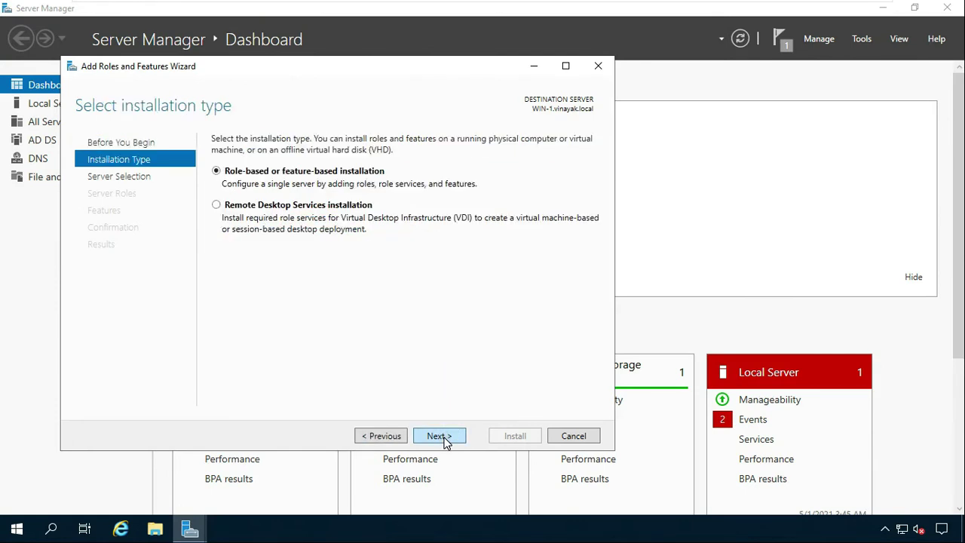
pyautogui.click(446, 439)
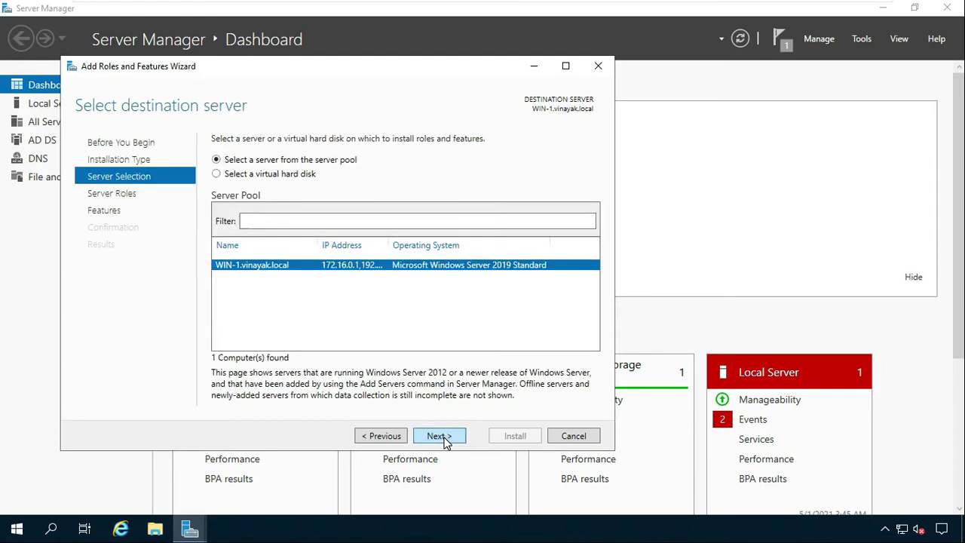
pyautogui.click(445, 439)
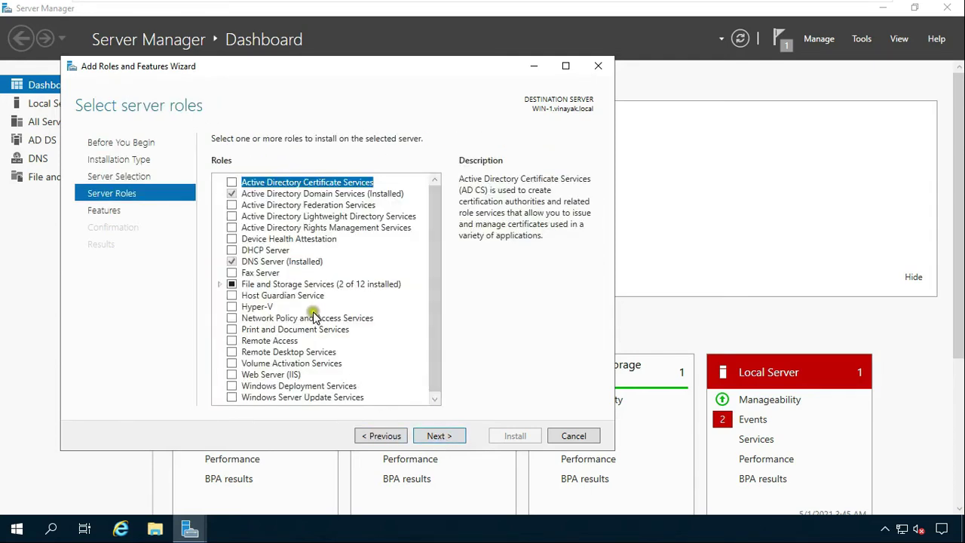
pyautogui.click(259, 345)
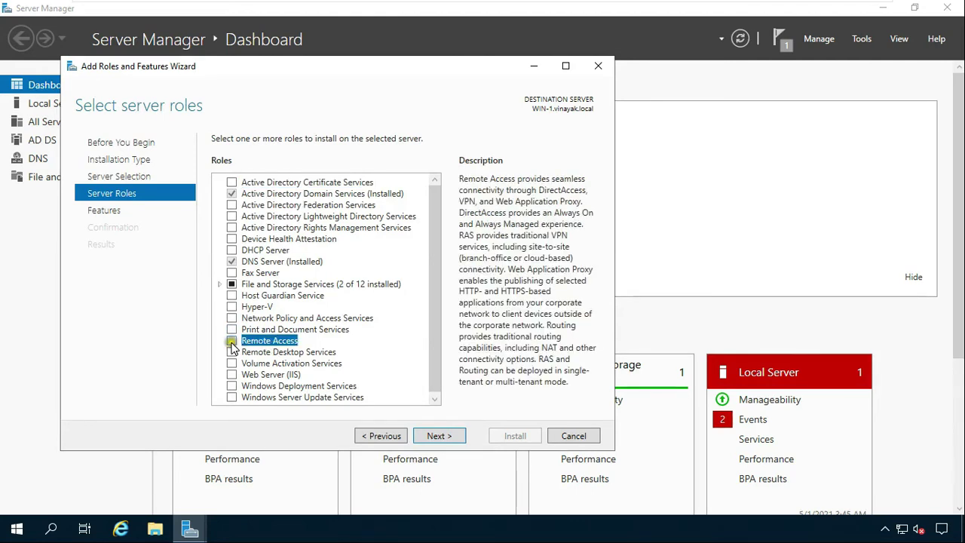
pyautogui.click(231, 342)
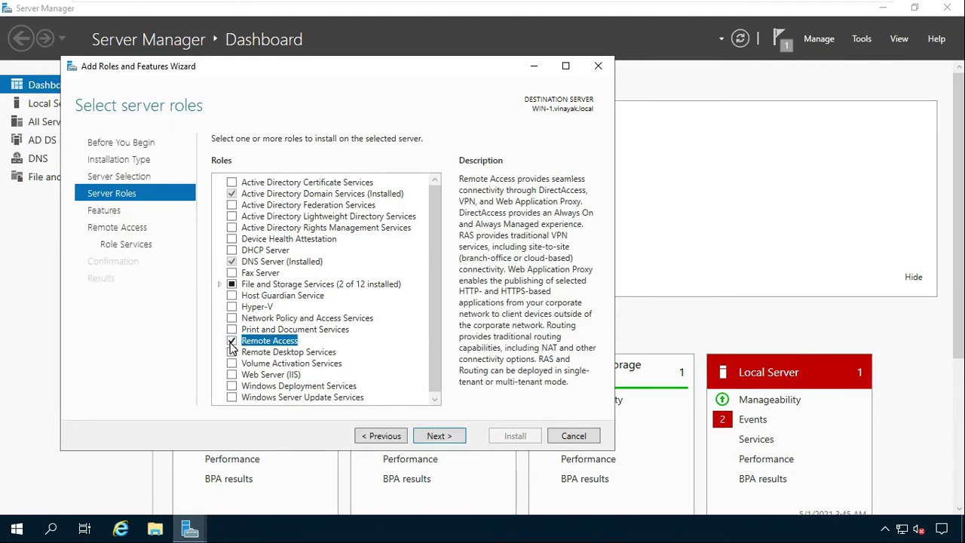
# Keep the default features and select the Routing role service for Remote Access, adding its required features
pyautogui.click(440, 436)
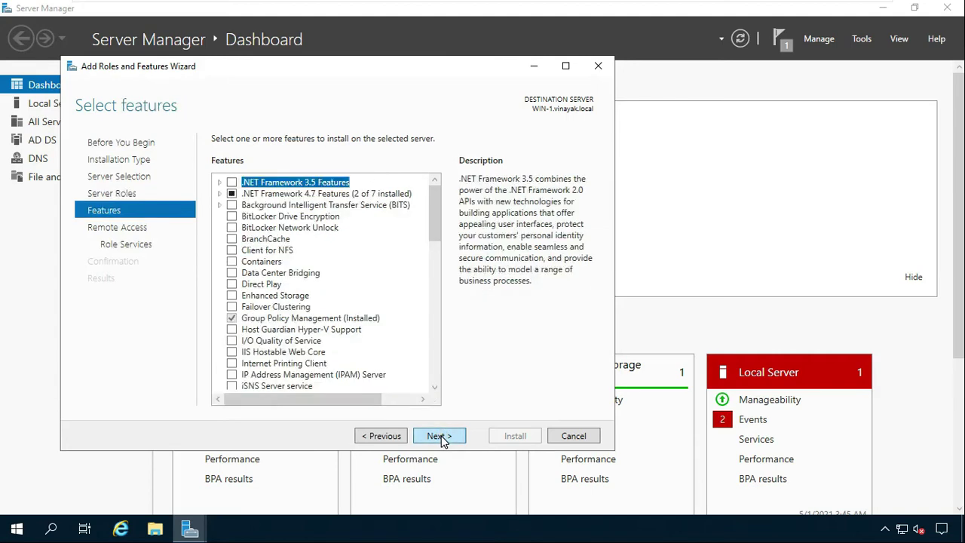
pyautogui.click(440, 436)
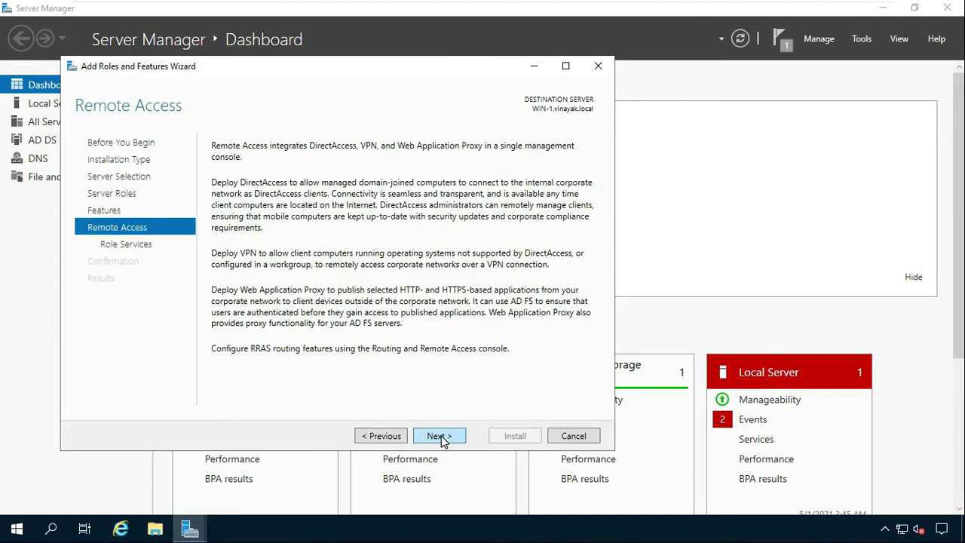
pyautogui.click(440, 436)
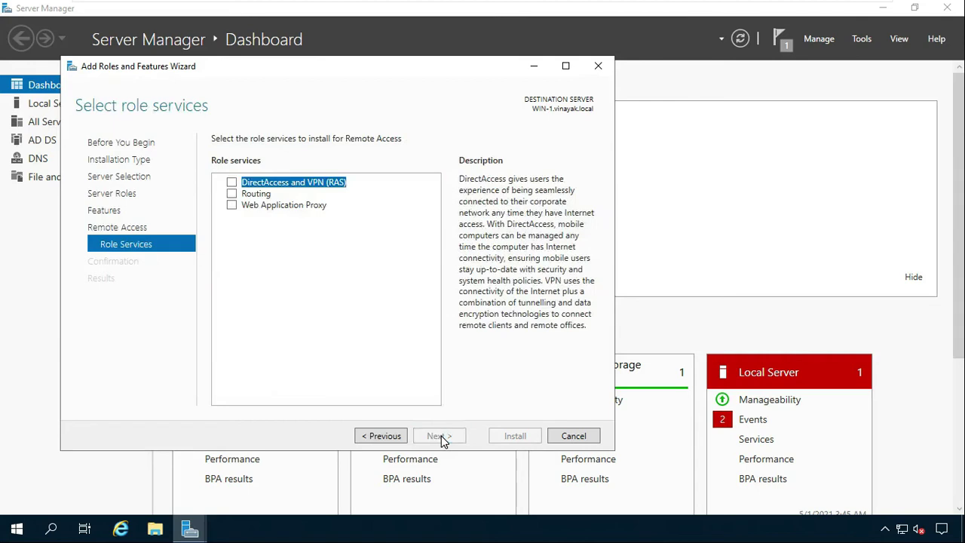
pyautogui.click(232, 194)
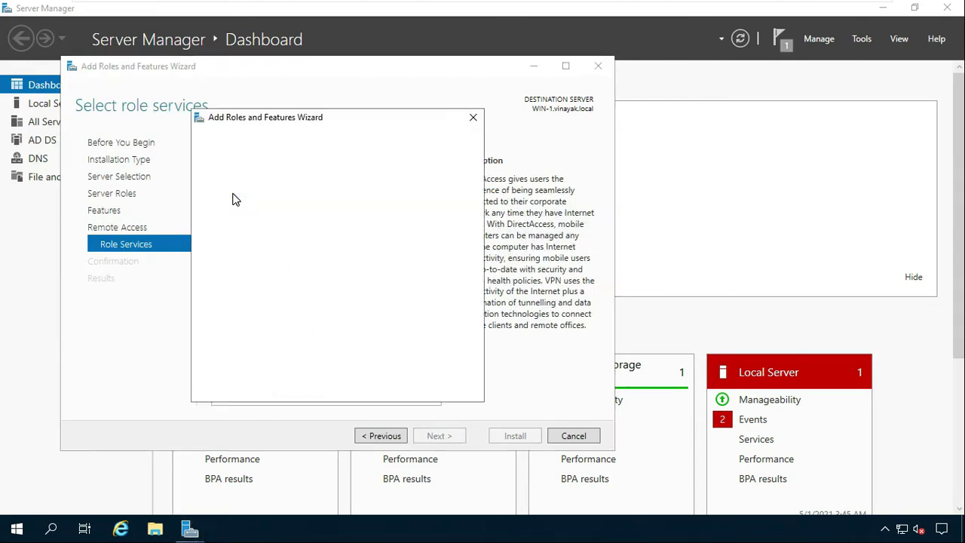
pyautogui.click(378, 375)
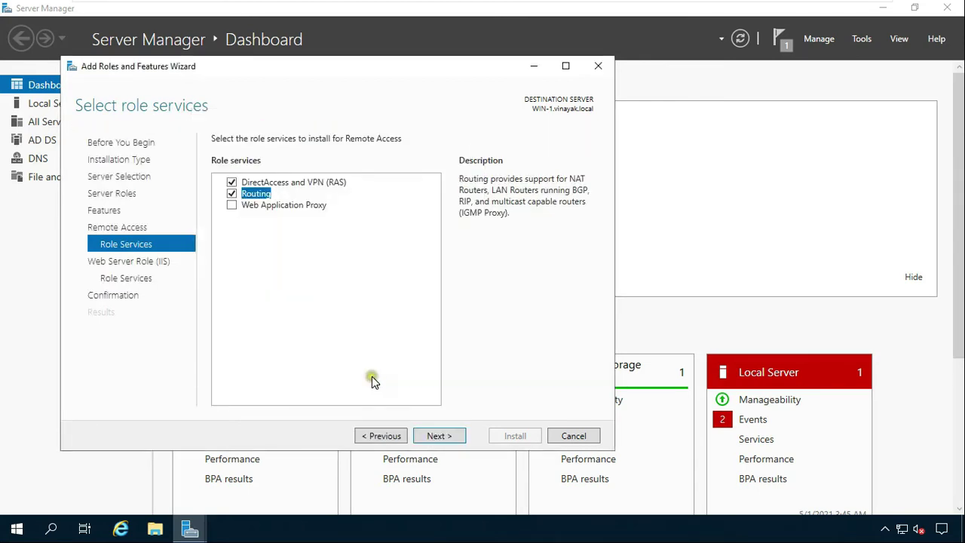
# Accept the default Web Server (IIS) role services, allow automatic server restart, install the selected roles, and close the wizard
pyautogui.click(445, 437)
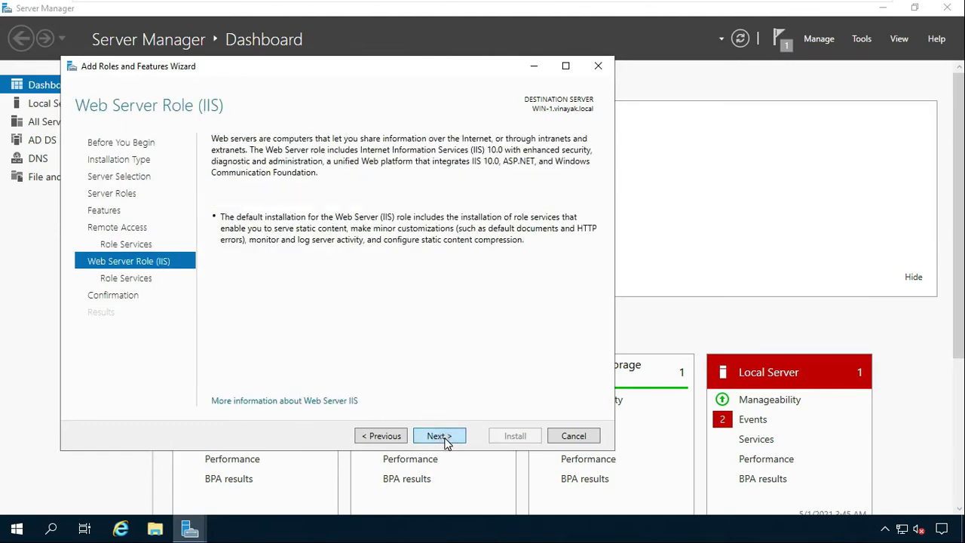
pyautogui.click(445, 437)
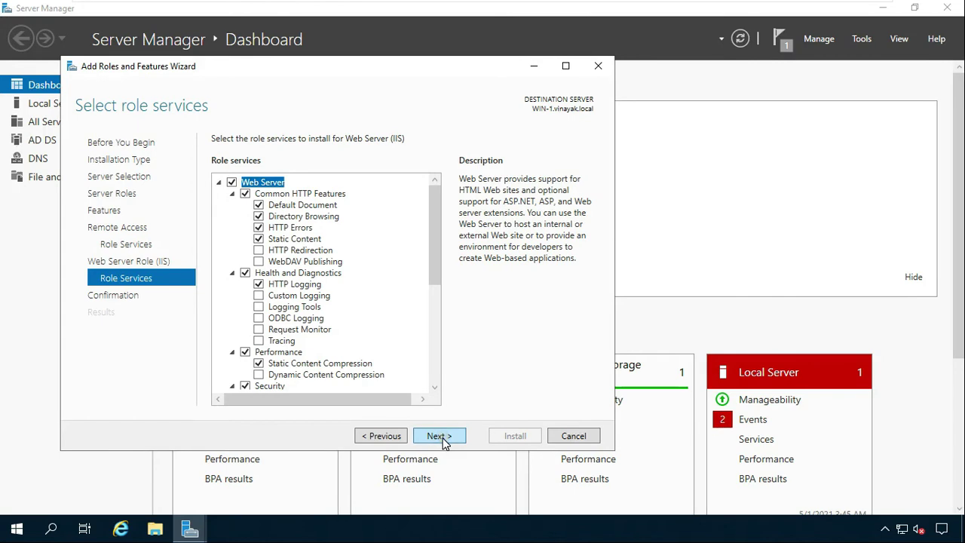
pyautogui.click(445, 437)
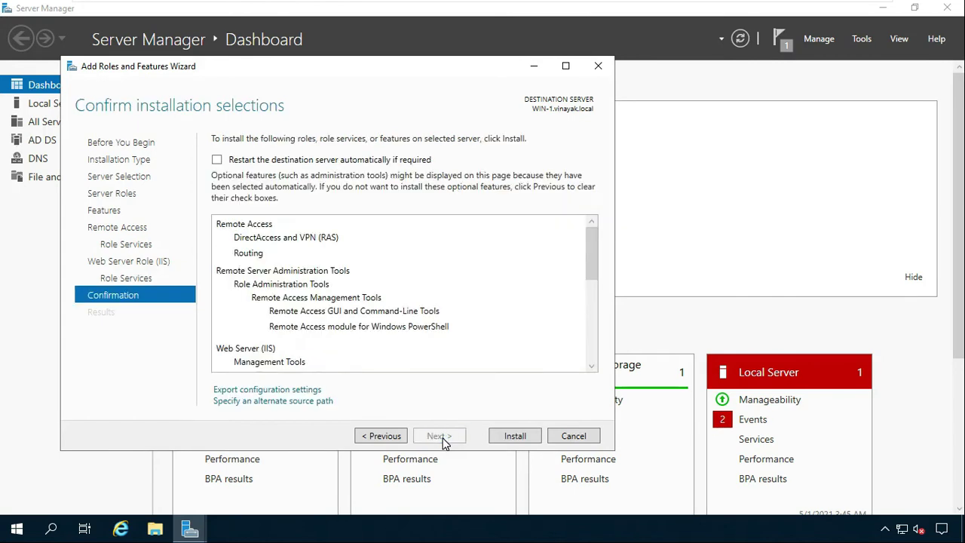
pyautogui.click(216, 160)
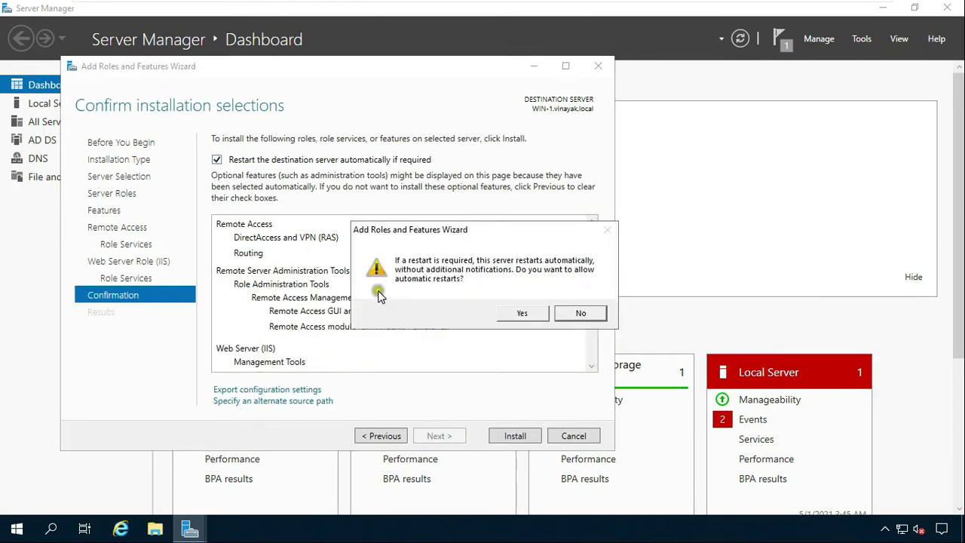
pyautogui.click(513, 314)
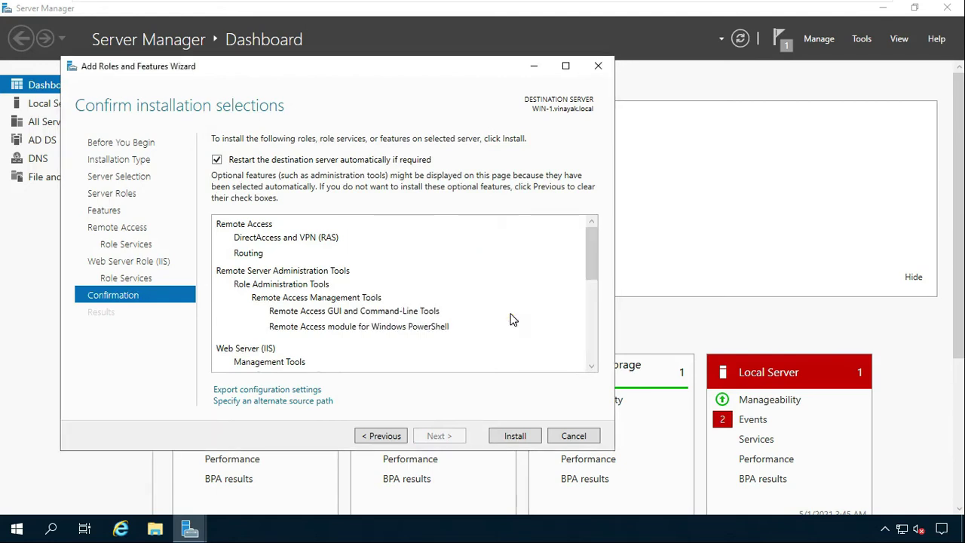
pyautogui.click(516, 434)
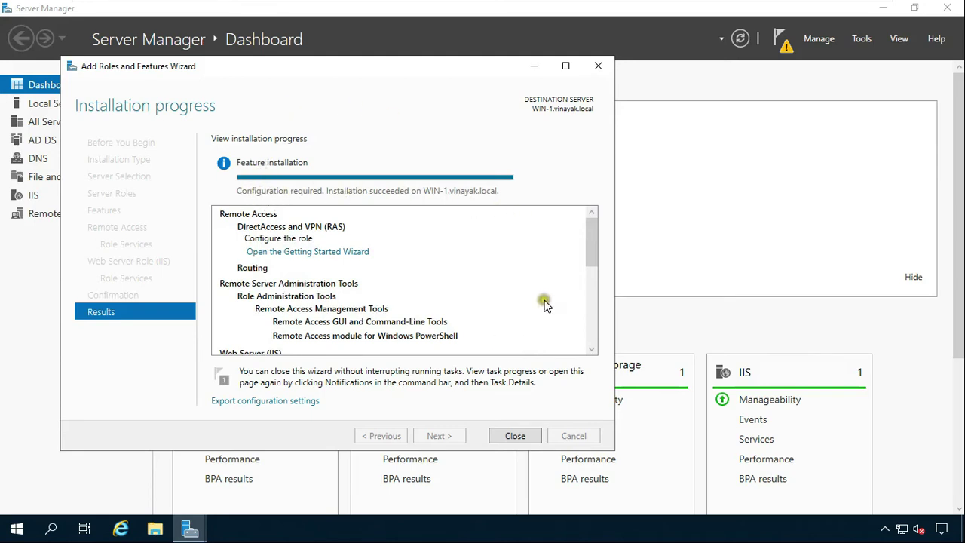
pyautogui.click(515, 436)
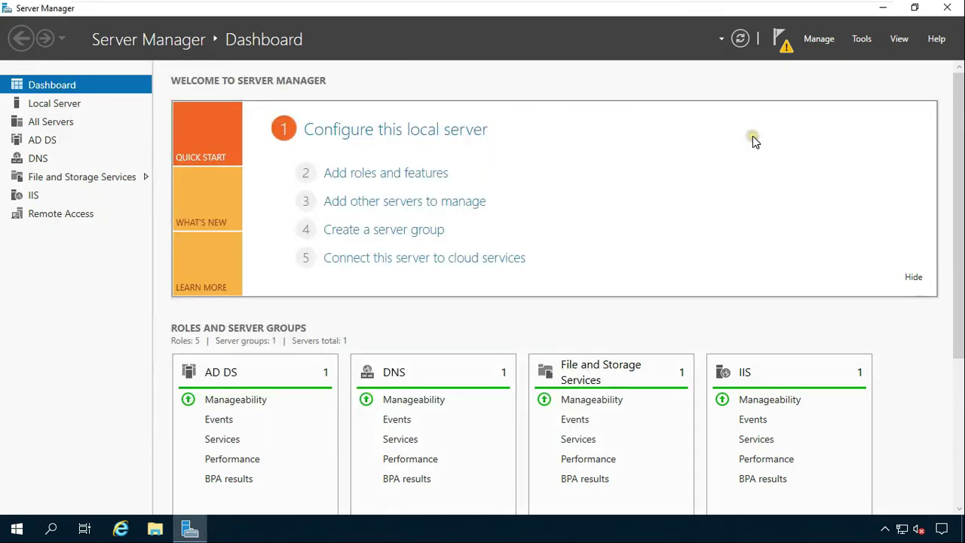
# Open the Routing and Remote Access console and start configuring and enabling the service on WIN-1 (local)
pyautogui.click(861, 39)
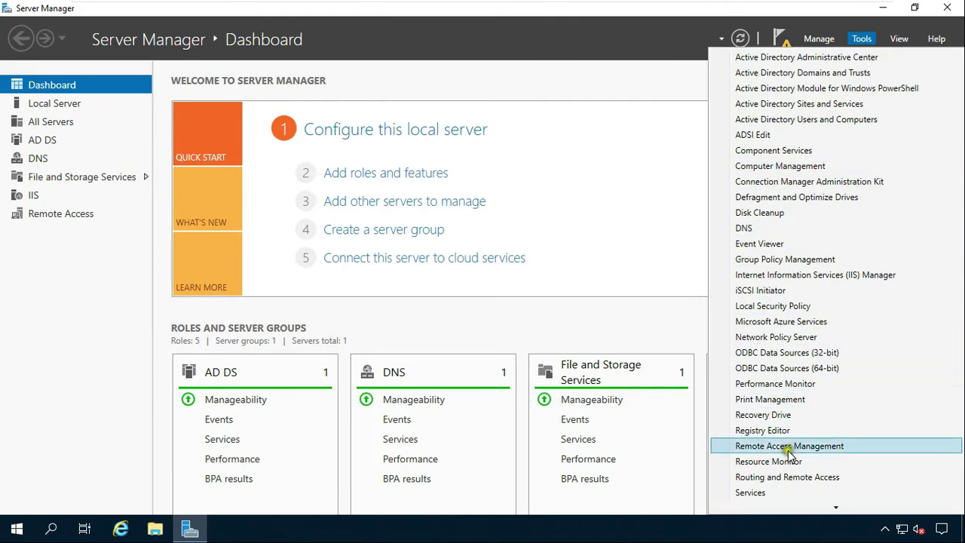
pyautogui.click(841, 478)
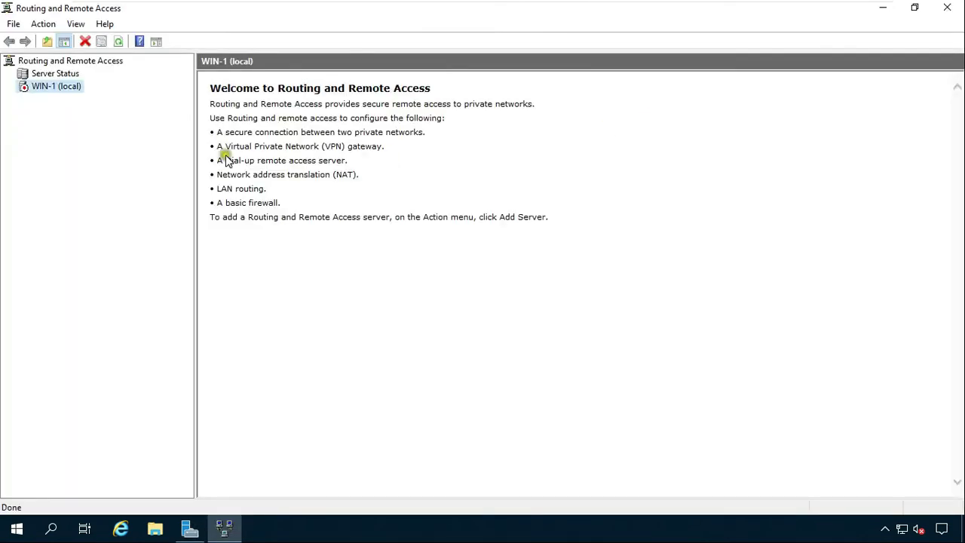
pyautogui.rightClick(76, 86)
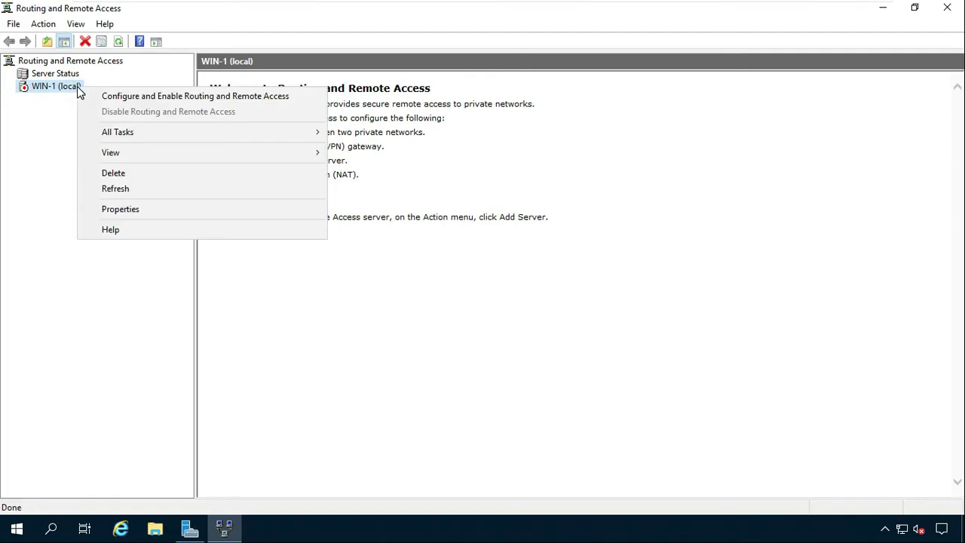
pyautogui.click(182, 97)
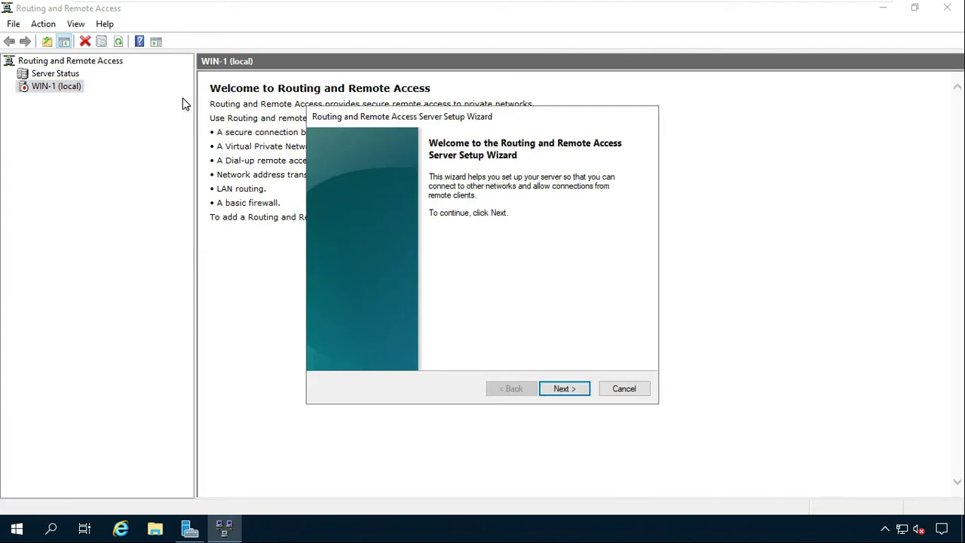
# Set up the server for network address translation (NAT) with Internet as the public interface, finish the setup, and expand the WIN-1 node
pyautogui.click(566, 389)
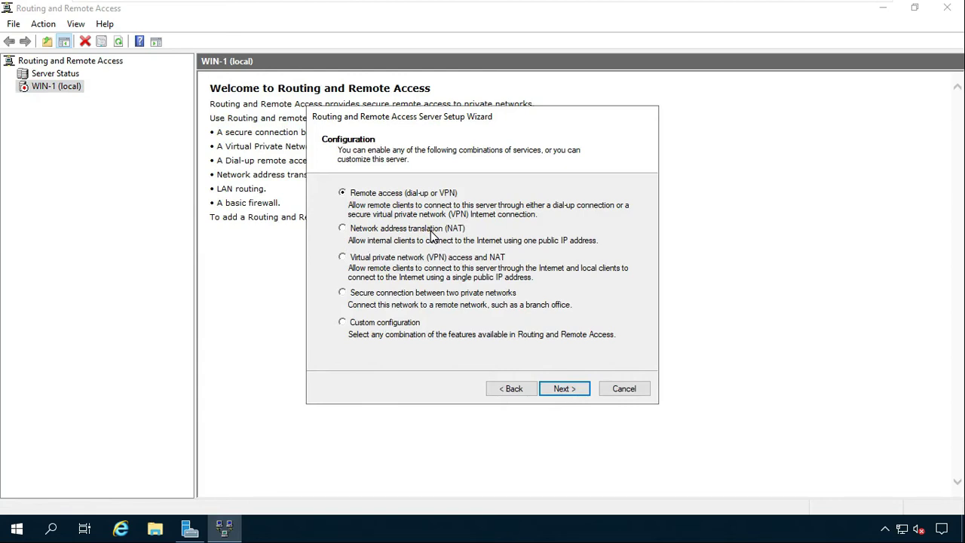
pyautogui.click(342, 229)
pyautogui.click(565, 389)
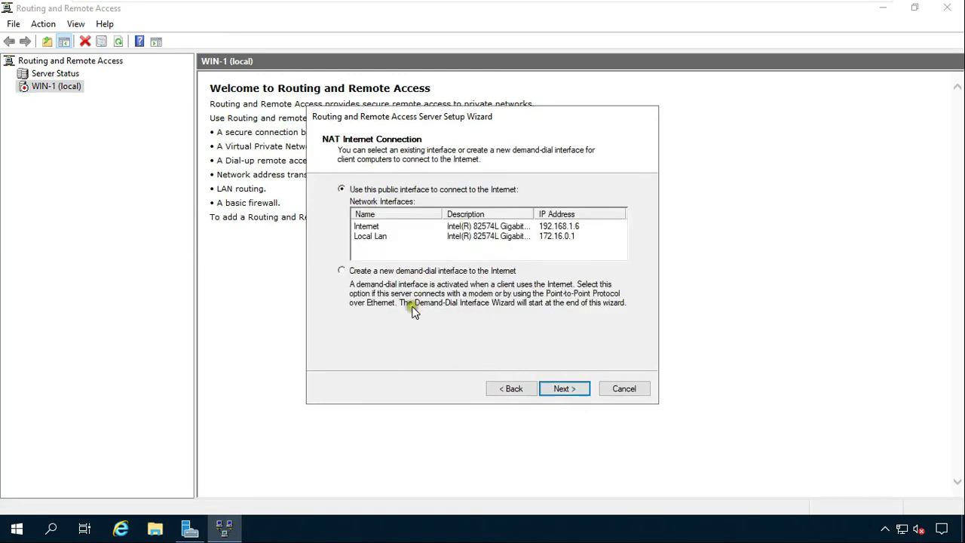
pyautogui.click(367, 228)
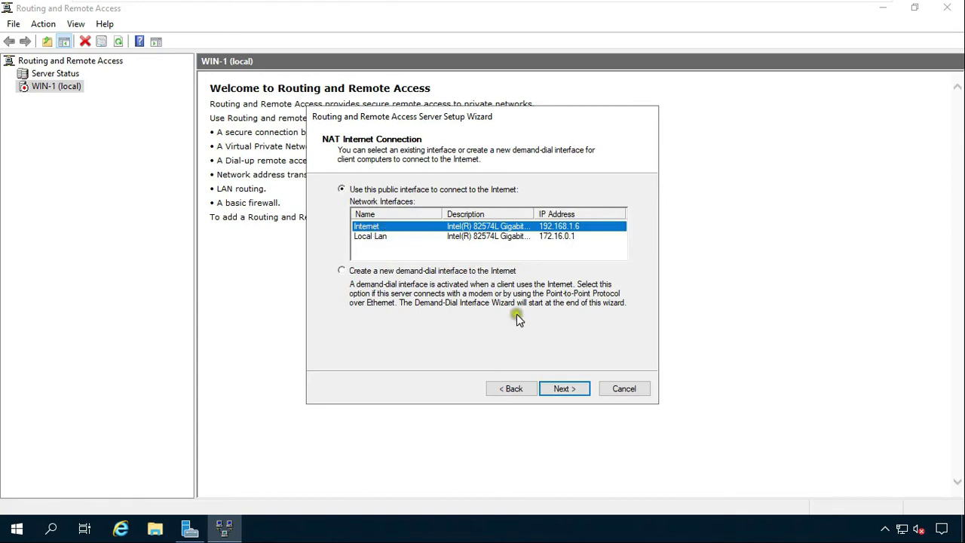
pyautogui.click(574, 388)
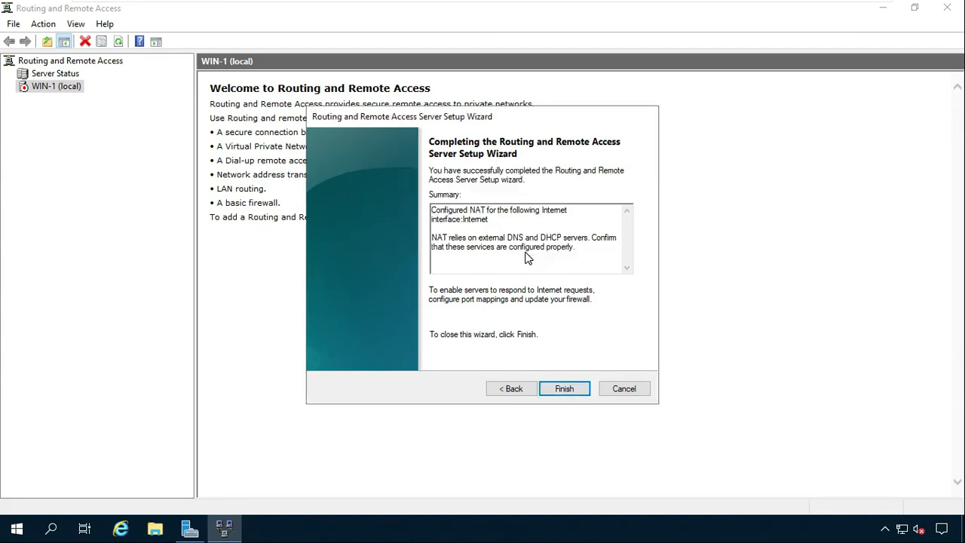
pyautogui.click(563, 387)
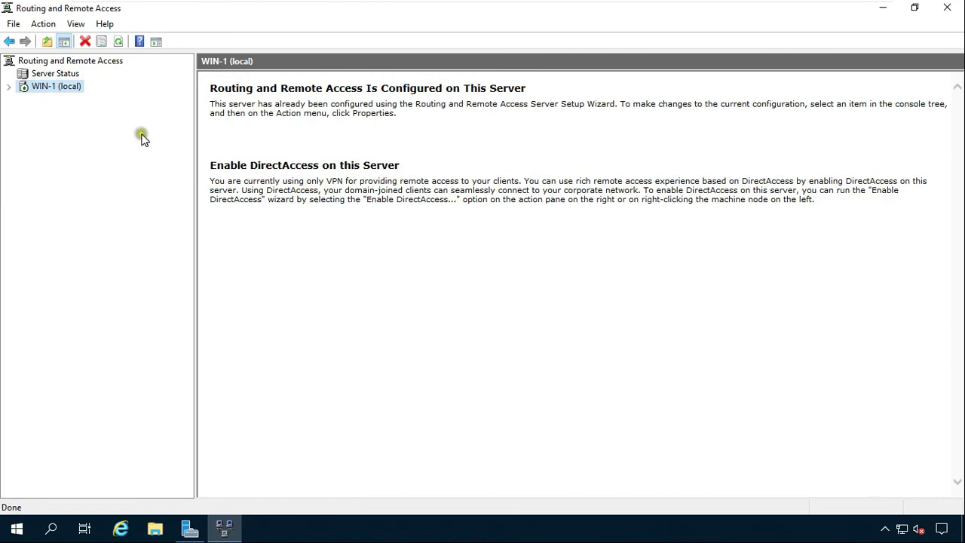
pyautogui.click(8, 86)
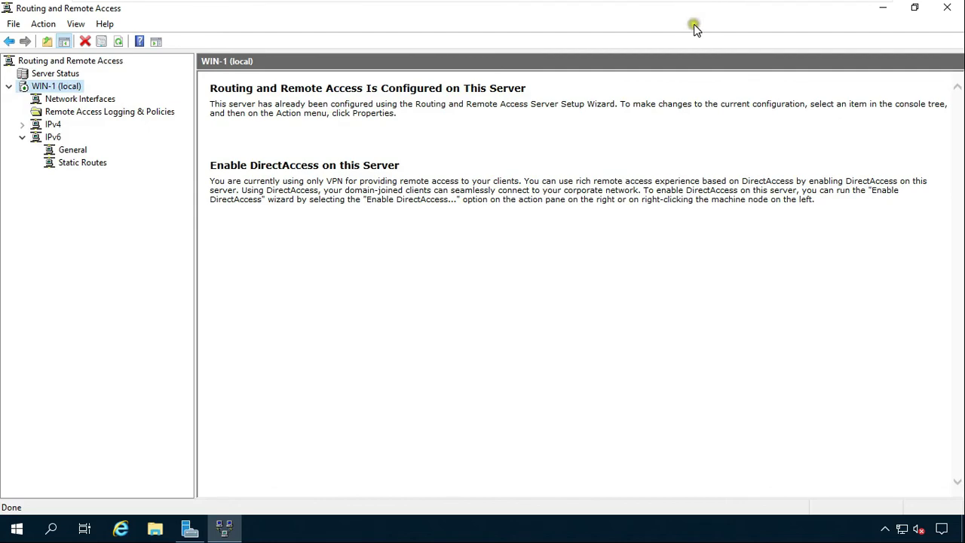
# Switch to the Windows 10 client virtual machine and reload google.com in Microsoft Edge to test internet access
pyautogui.moveTo(659, 5)
pyautogui.click(748, 12)
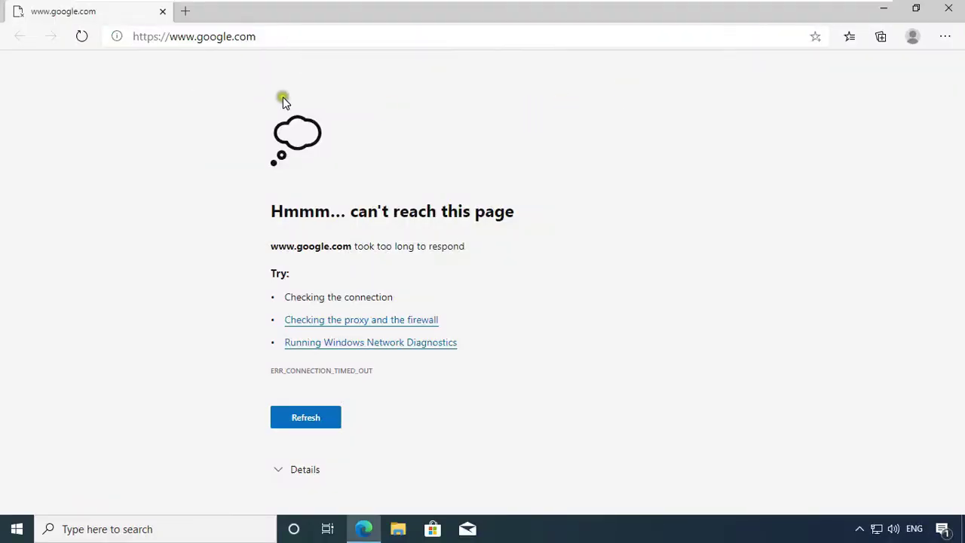
pyautogui.click(82, 37)
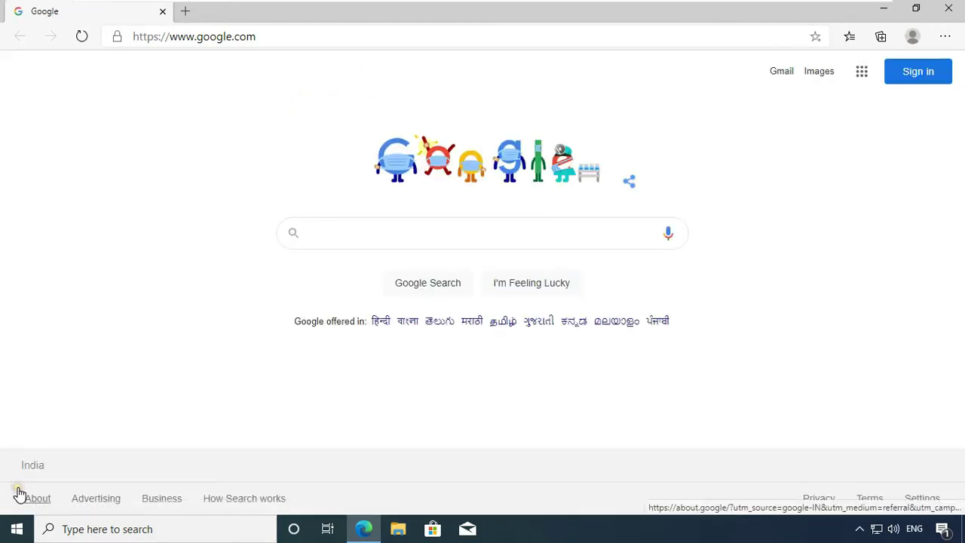
# Open a Command Prompt on the client and ping the server's internet adapter address 192.168.1.6
pyautogui.rightClick(16, 528)
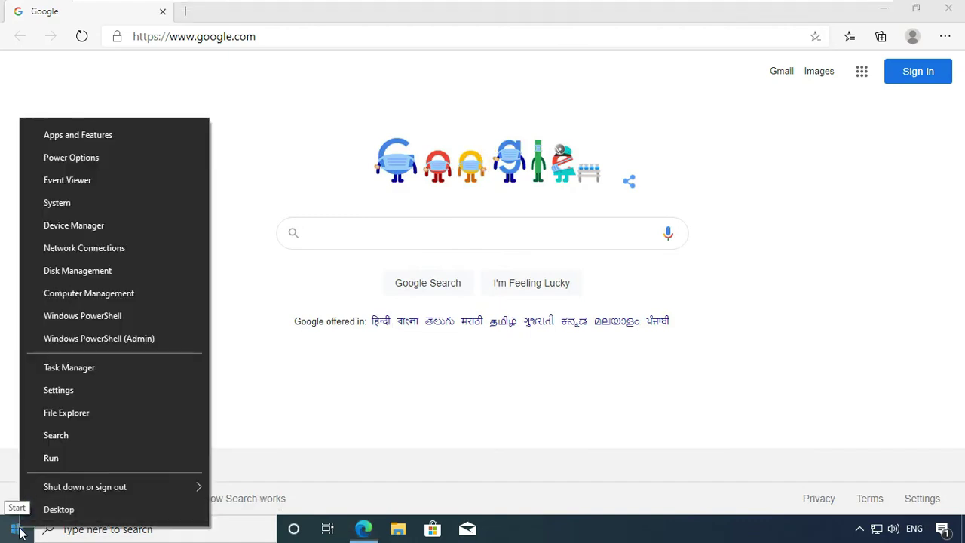
pyautogui.click(51, 457)
pyautogui.click(81, 426)
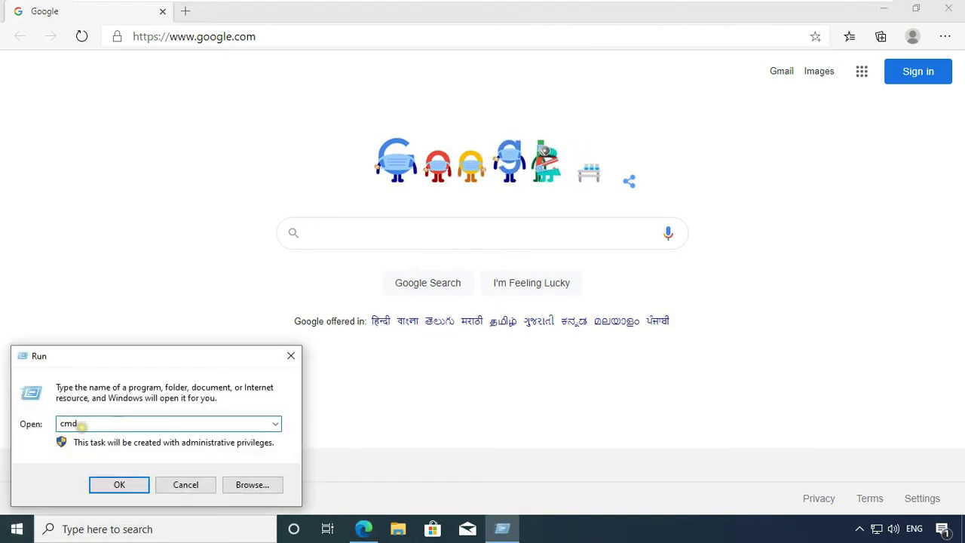
pyautogui.click(117, 484)
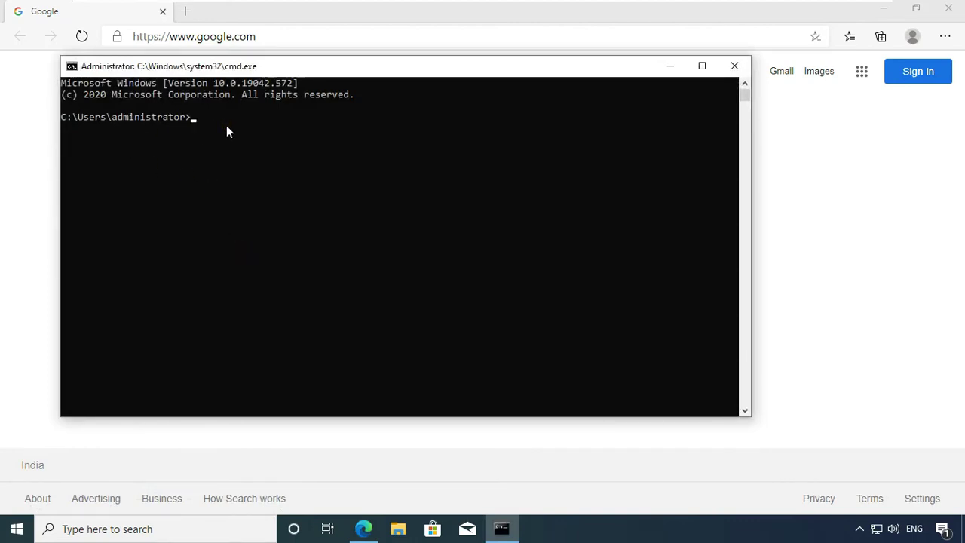
pyautogui.write('ping 192.168.1.6')
pyautogui.press('Return')
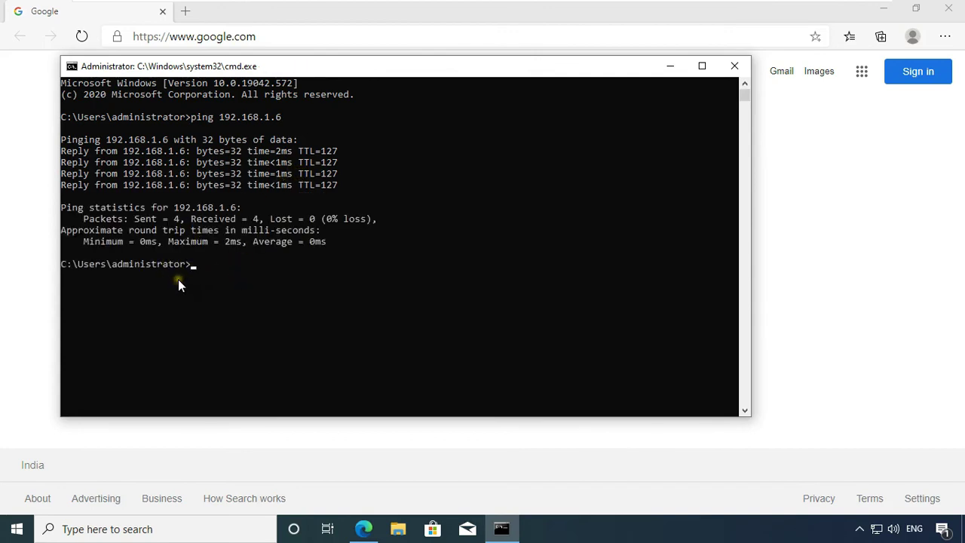
# Ping google.com and rediff.com from the client, and close the Command Prompt
pyautogui.write('ping google.com')
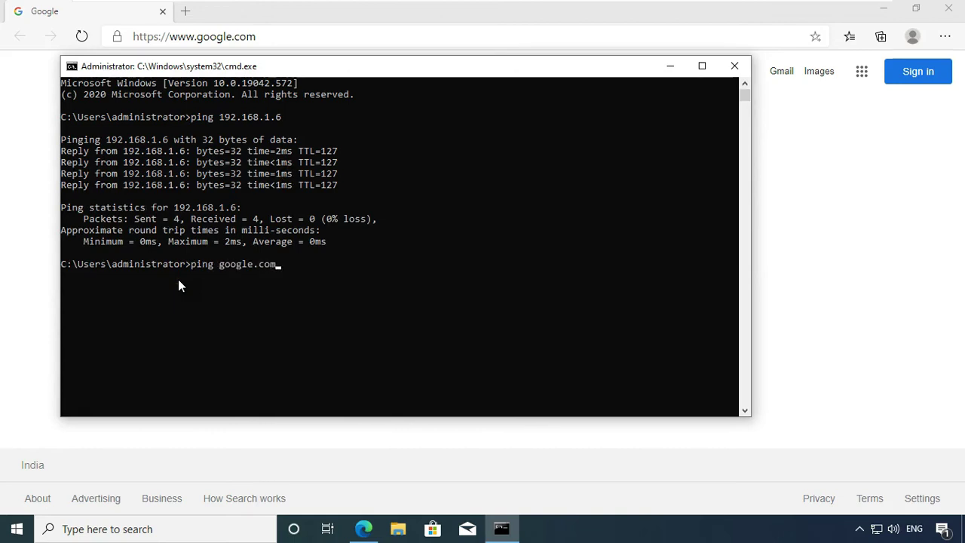
pyautogui.press('Return')
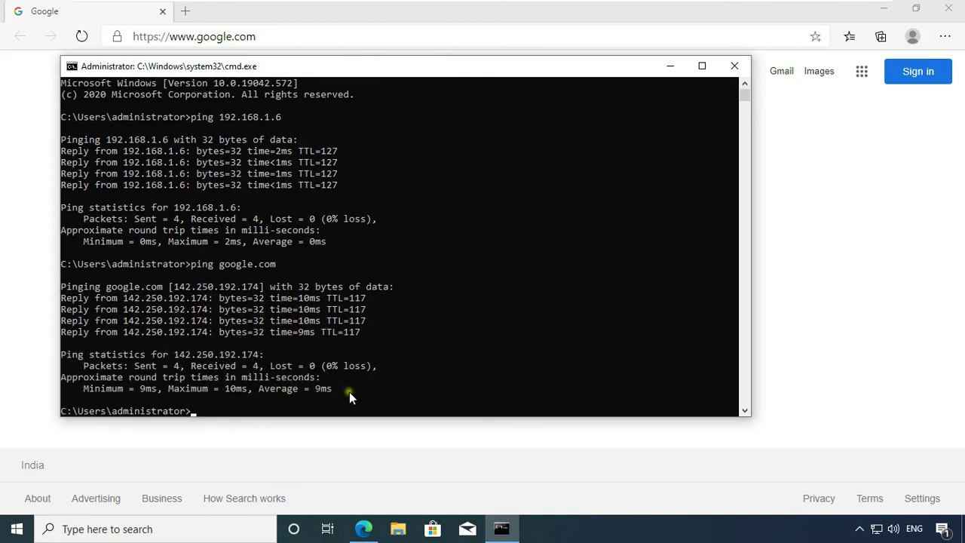
pyautogui.scroll(-1, 260, 357)
pyautogui.write('pin')
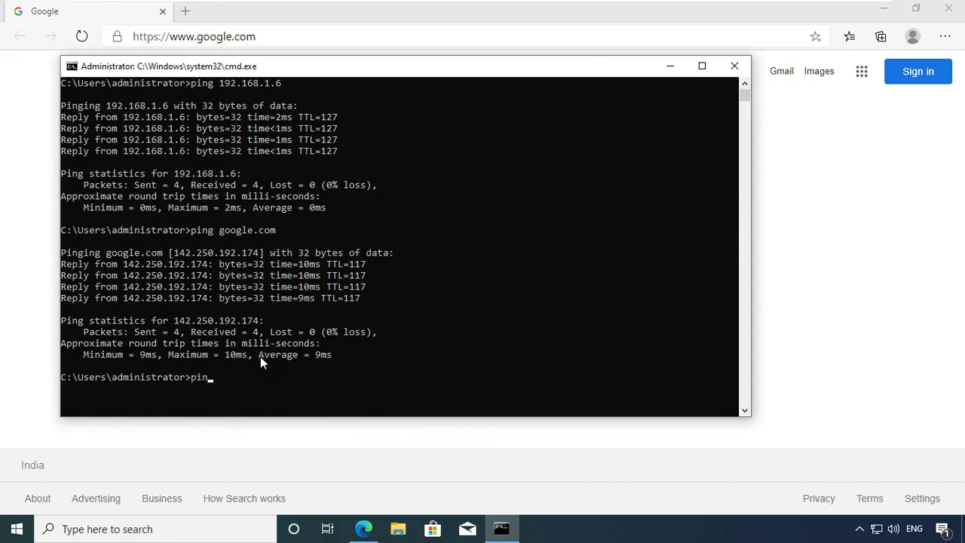
pyautogui.write('g rediff.com')
pyautogui.press('Return')
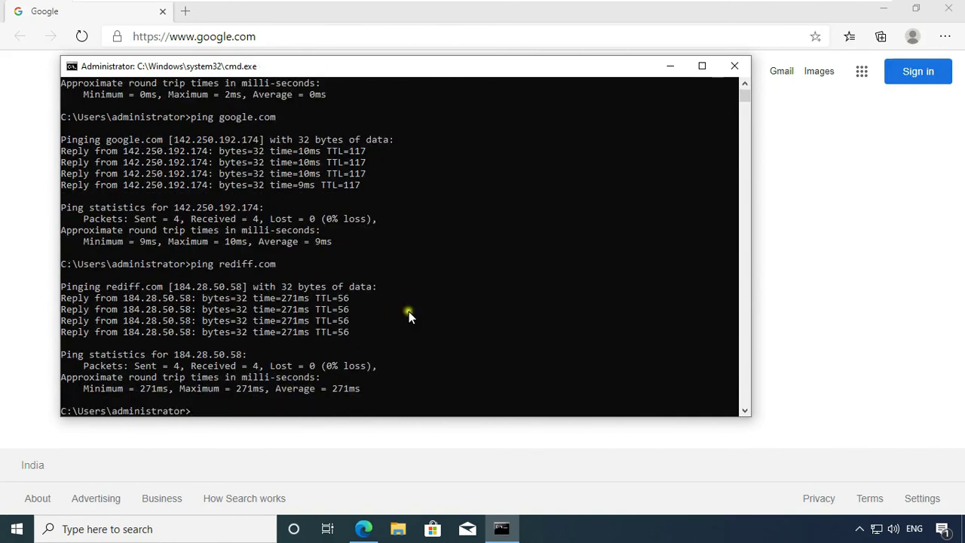
pyautogui.click(735, 68)
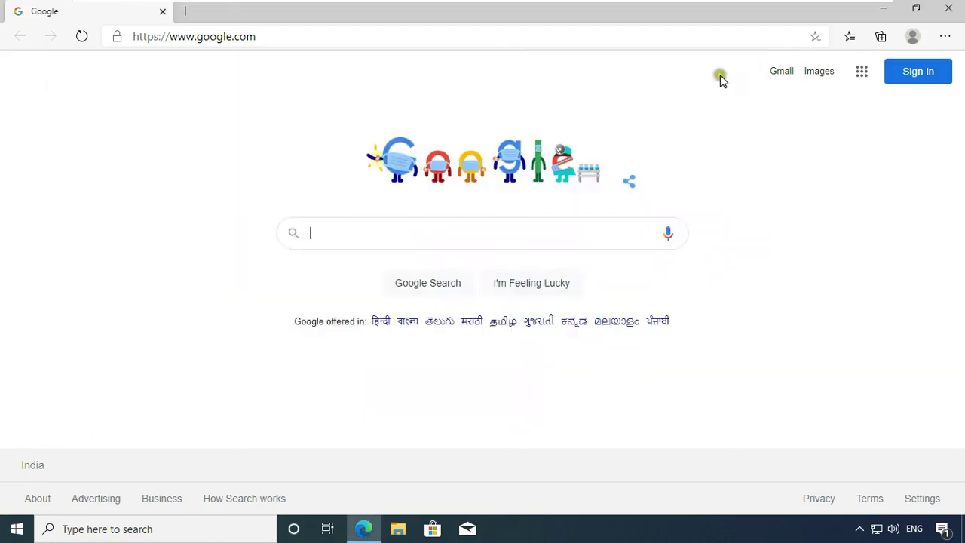
# Switch back to the server's Routing and Remote Access console and display the NAT interfaces under IPv4
pyautogui.click(678, 9)
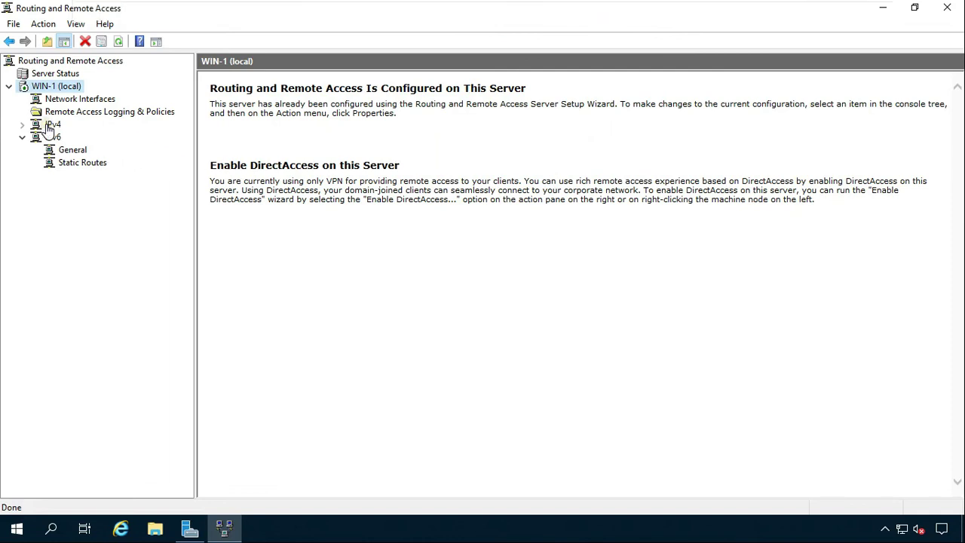
pyautogui.click(22, 125)
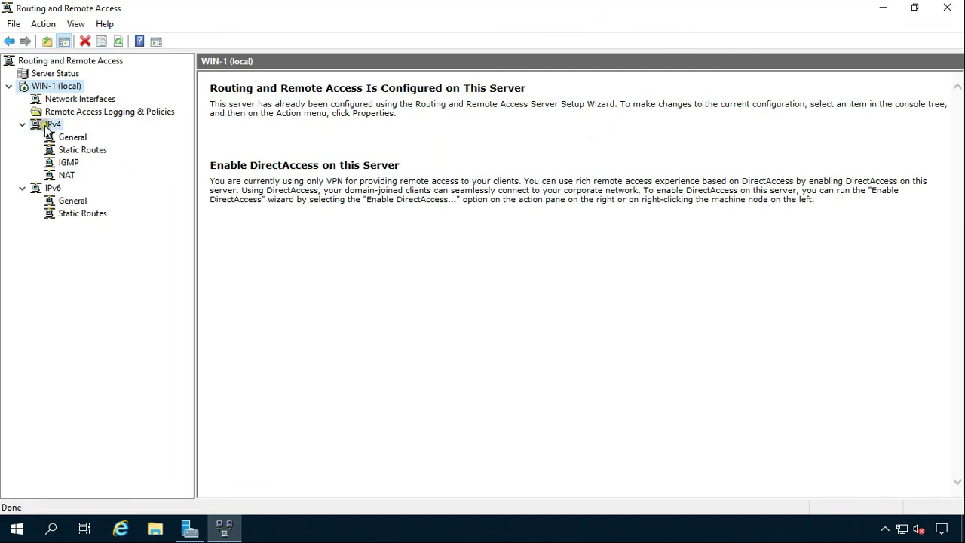
pyautogui.click(49, 125)
pyautogui.click(68, 176)
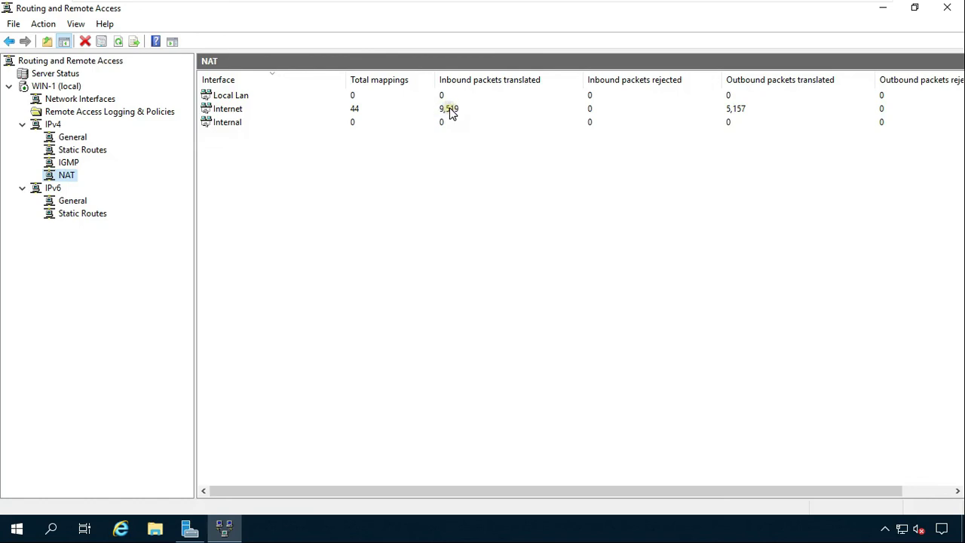
# Show the Internet interface's NAT session mappings, enlarge the mapping table to examine its private and public addresses, and close it
pyautogui.click(279, 108)
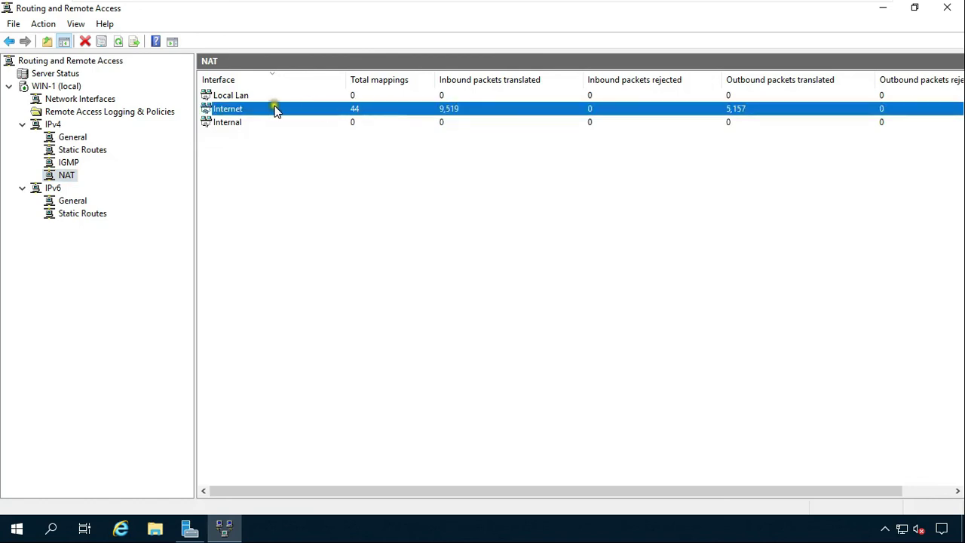
pyautogui.rightClick(233, 113)
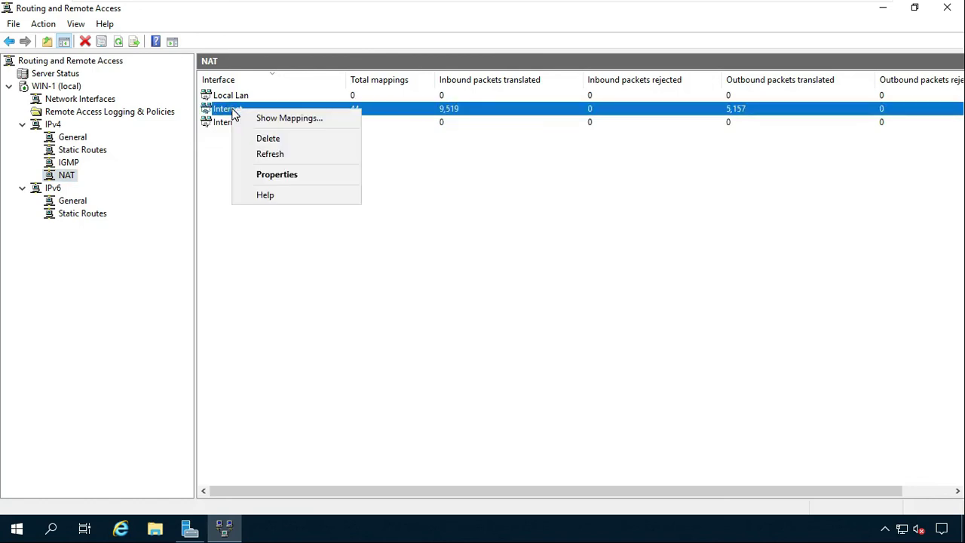
pyautogui.click(298, 119)
pyautogui.moveTo(243, 168); pyautogui.dragTo(680, 428)
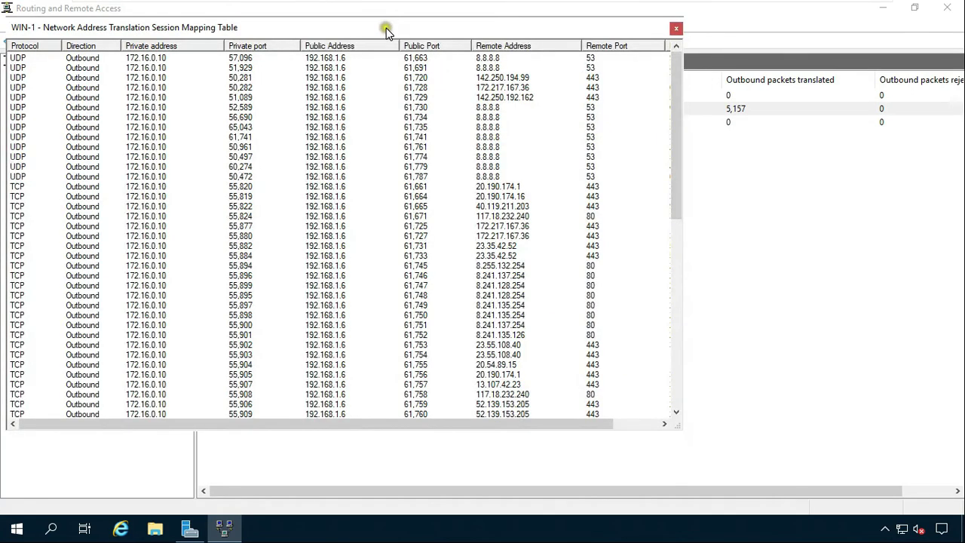
pyautogui.moveTo(386, 28); pyautogui.dragTo(516, 31)
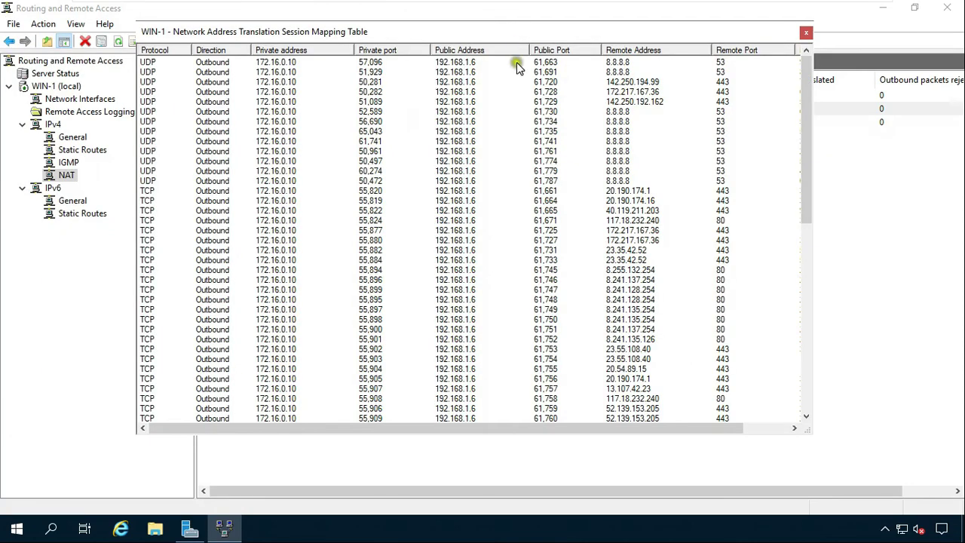
pyautogui.click(275, 63)
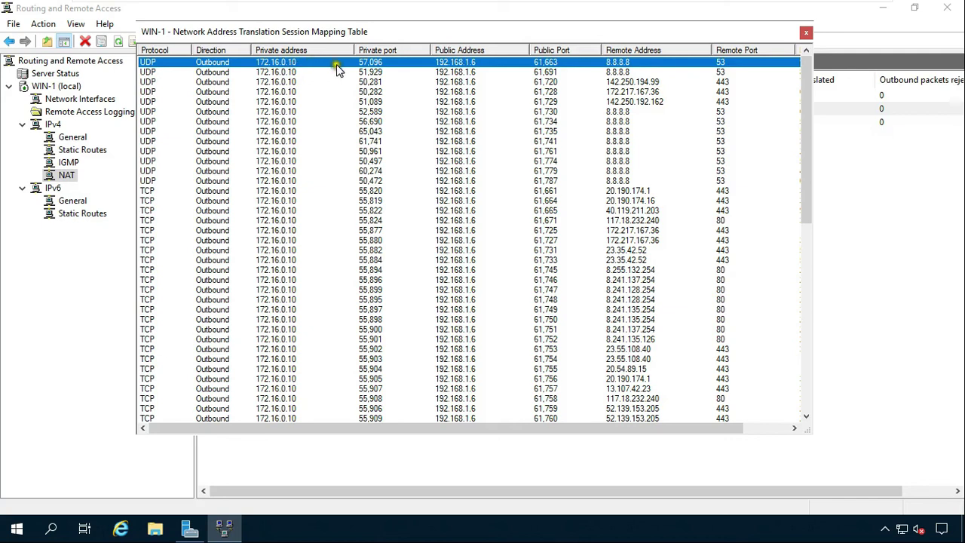
pyautogui.click(807, 33)
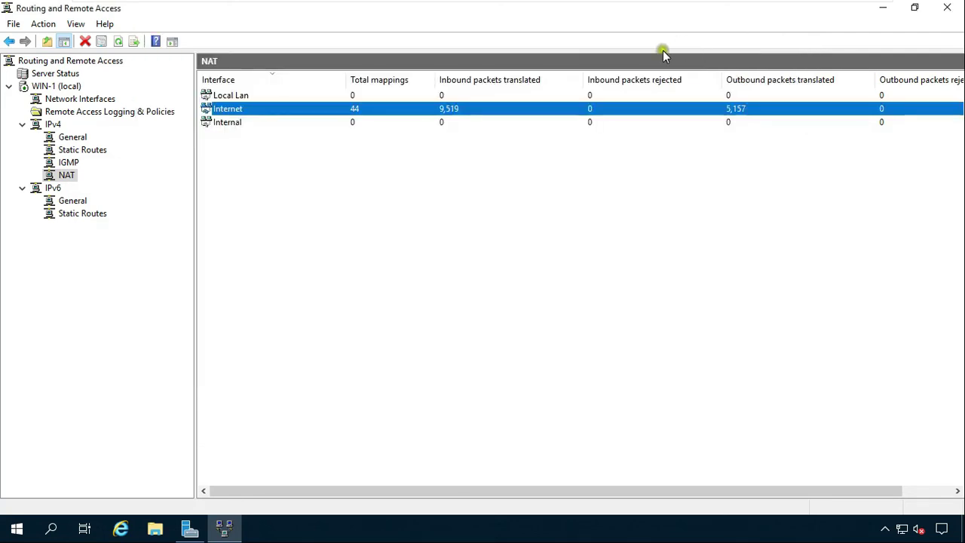